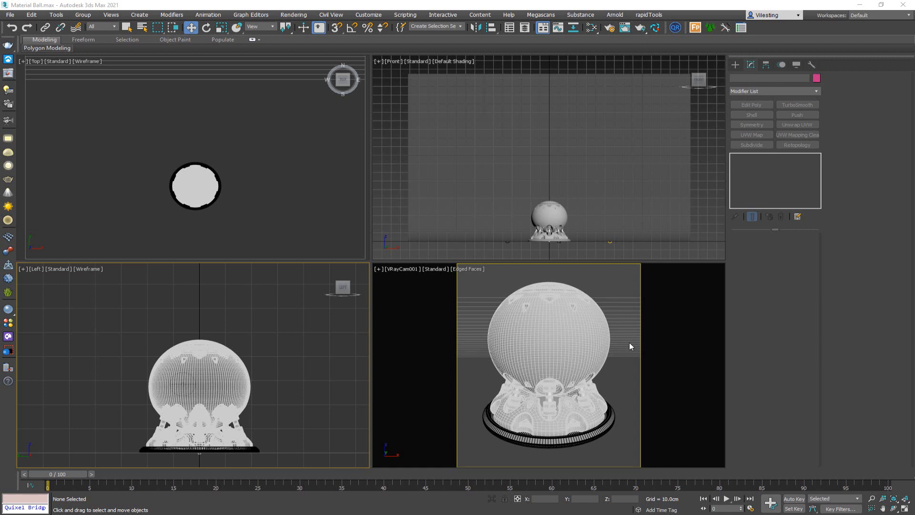
# Examine the Rendering RGB primaries option in the color management section of the V-Ray render settings.
pyautogui.click(630, 342)
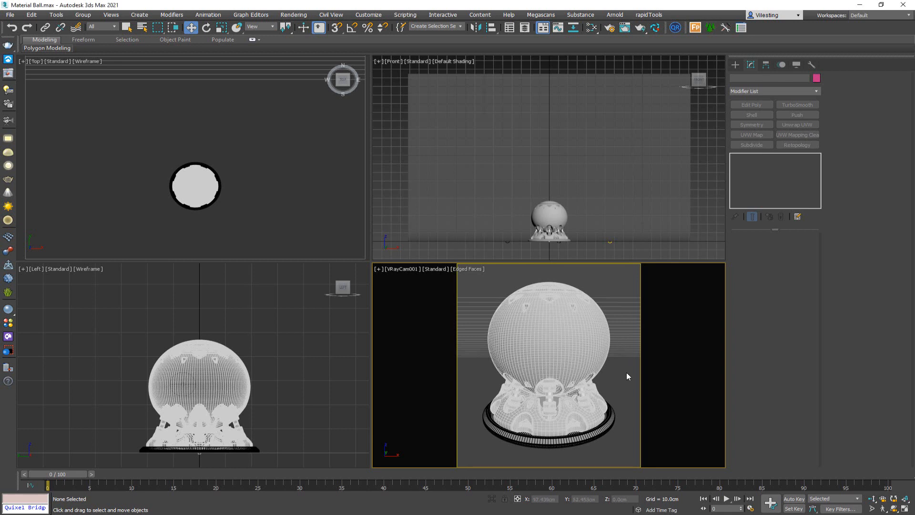
pyautogui.click(631, 93)
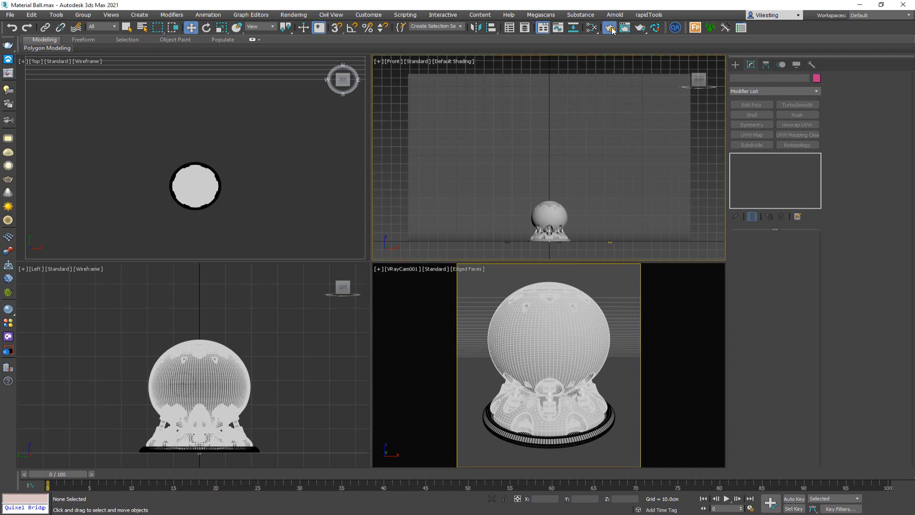
pyautogui.click(611, 28)
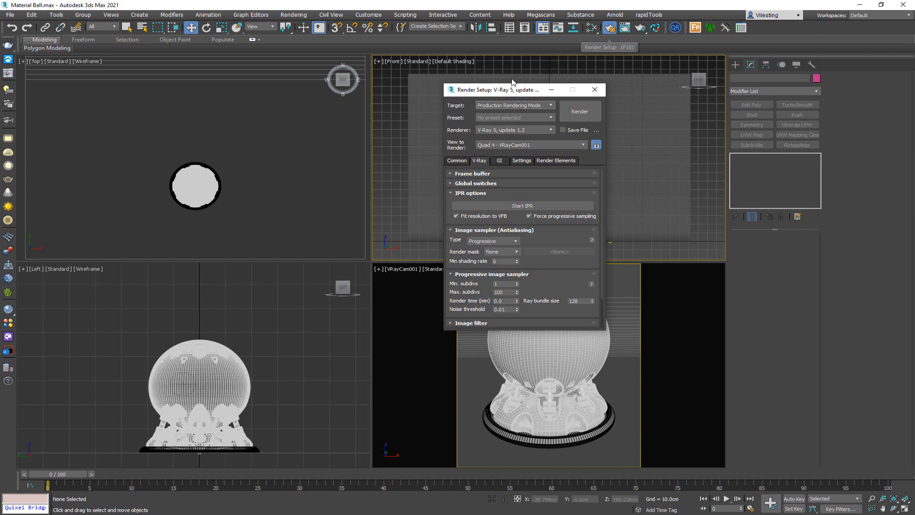
pyautogui.moveTo(507, 88); pyautogui.dragTo(565, 74)
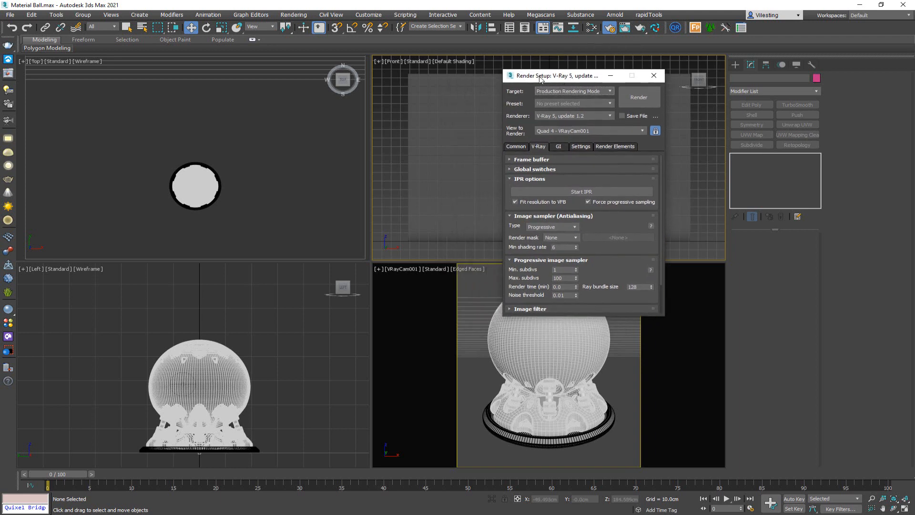
pyautogui.click(581, 146)
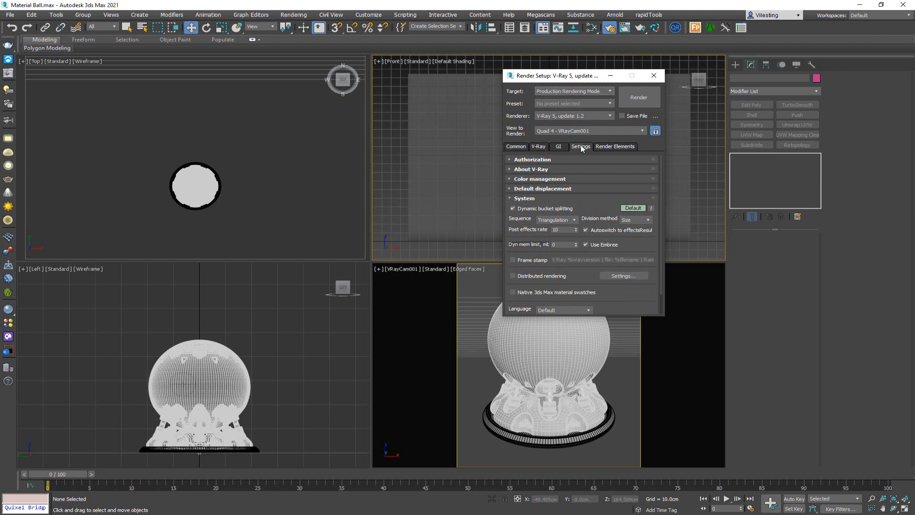
pyautogui.click(528, 198)
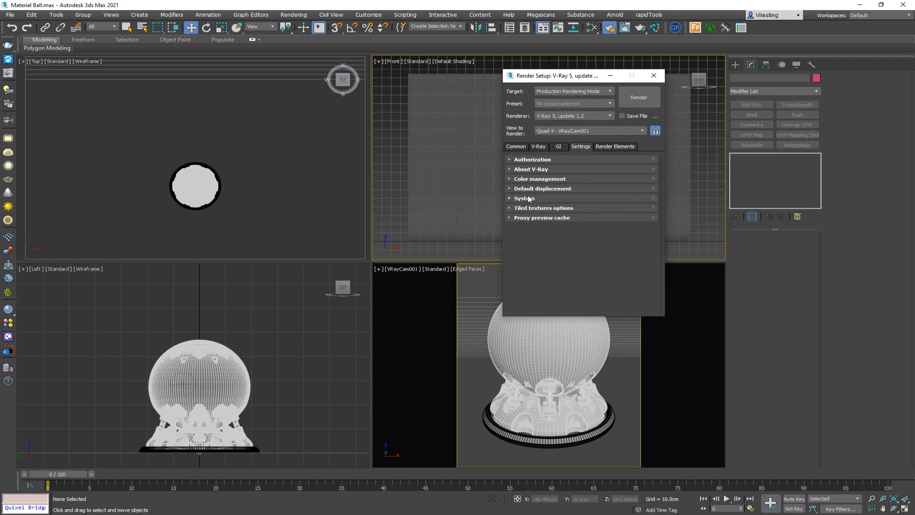
pyautogui.click(550, 179)
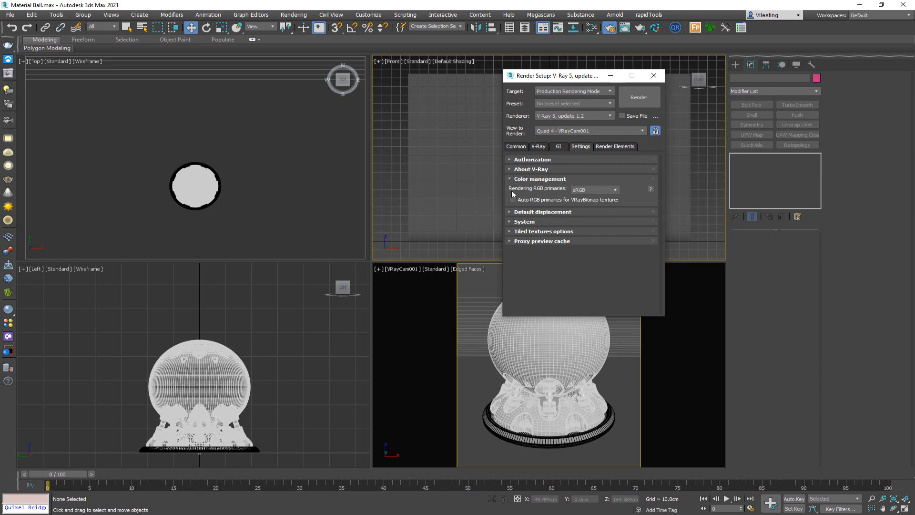
pyautogui.click(611, 192)
pyautogui.click(654, 76)
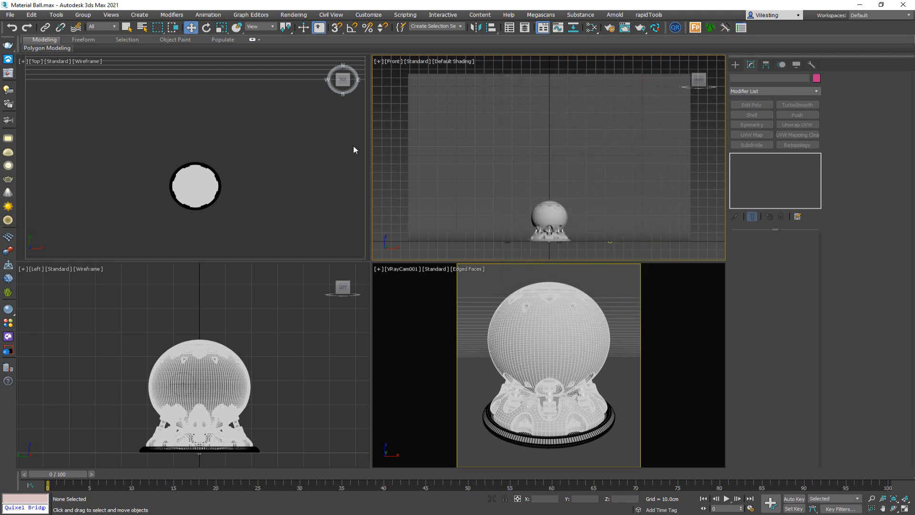
# Open the V-Ray Frame Buffer and resize it so the whole rendered ball shows beside the layer list.
pyautogui.click(9, 74)
pyautogui.moveTo(660, 55); pyautogui.dragTo(495, 48)
pyautogui.moveTo(715, 250); pyautogui.dragTo(621, 249)
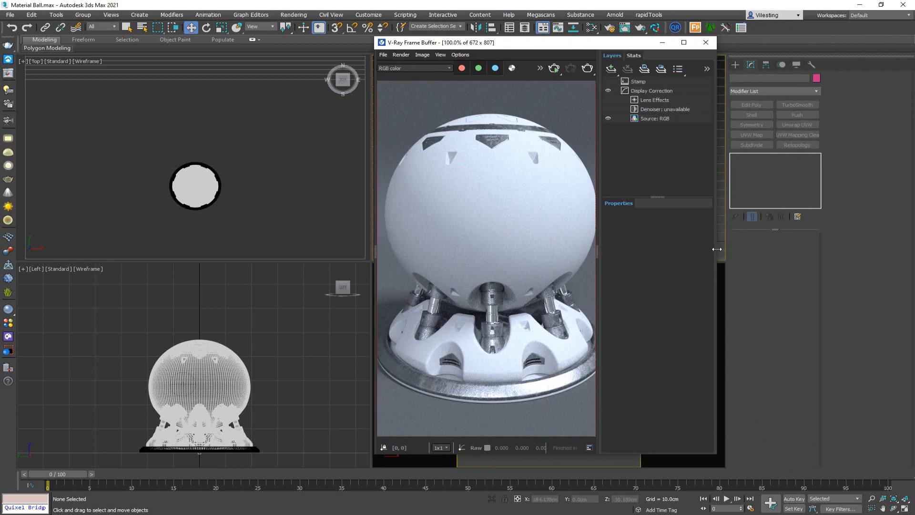
pyautogui.moveTo(718, 250); pyautogui.dragTo(820, 249)
pyautogui.moveTo(698, 250); pyautogui.dragTo(664, 249)
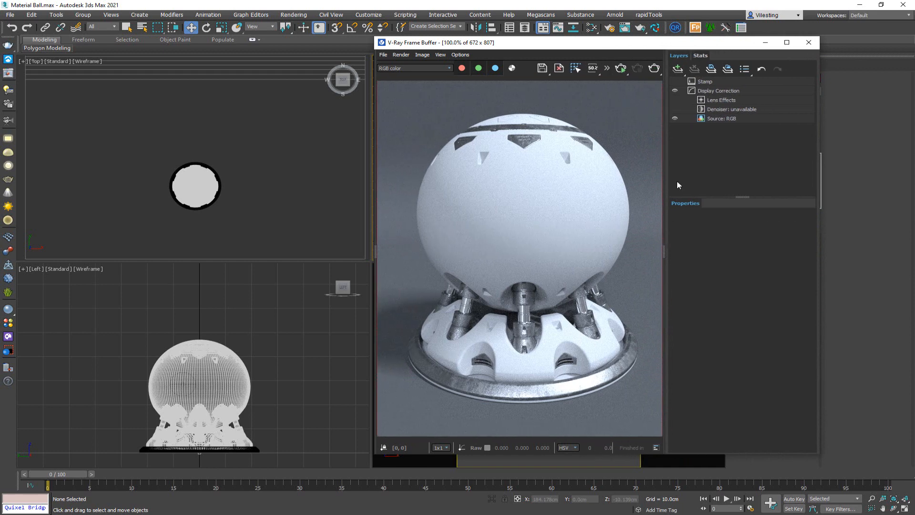
# Set the frame buffer's Display Correction to OCIO and look up the colour-science OpenColorIO-Configs repository on GitHub.
pyautogui.click(725, 92)
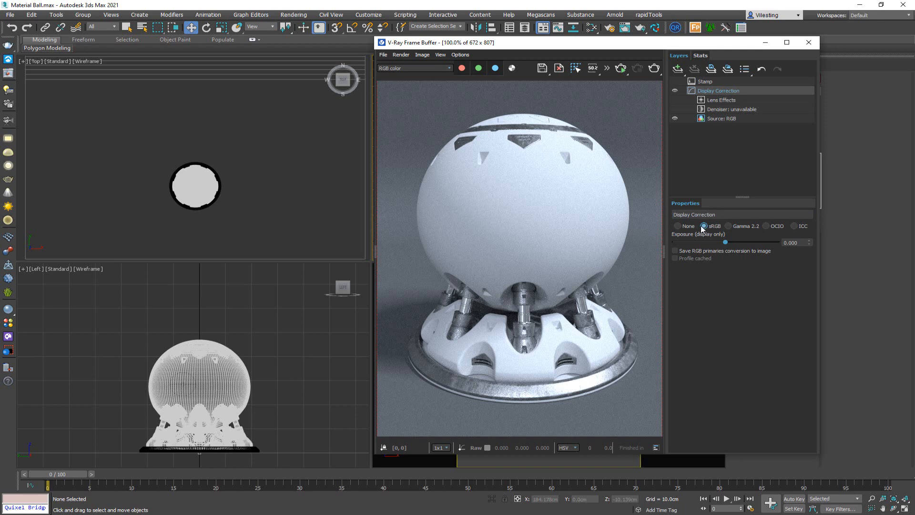
pyautogui.click(766, 227)
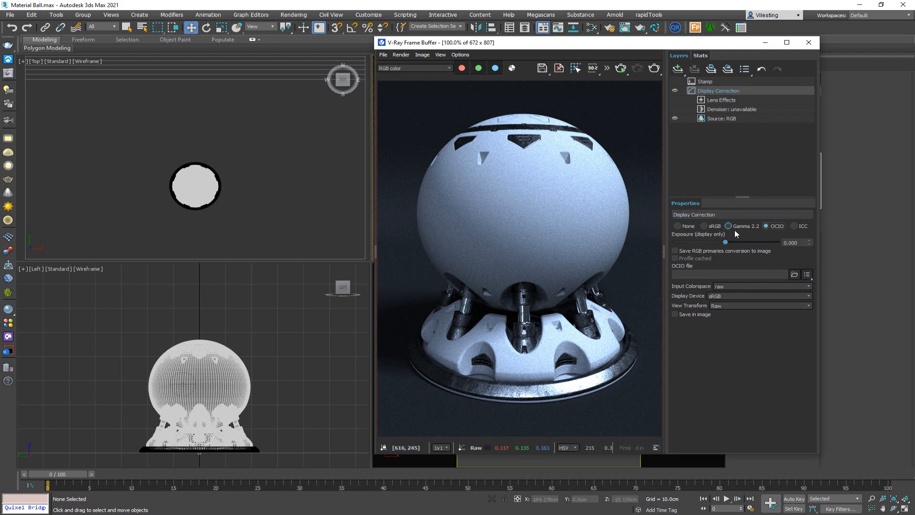
pyautogui.click(791, 244)
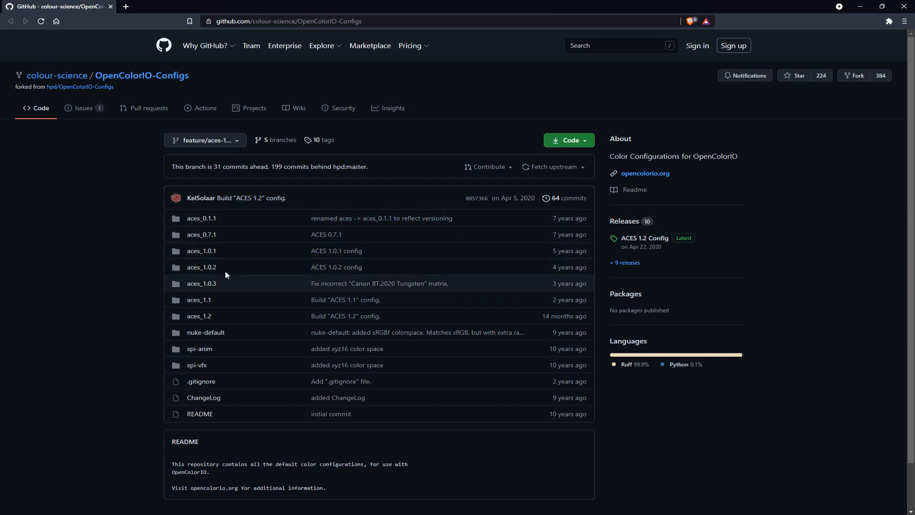
pyautogui.click(860, 6)
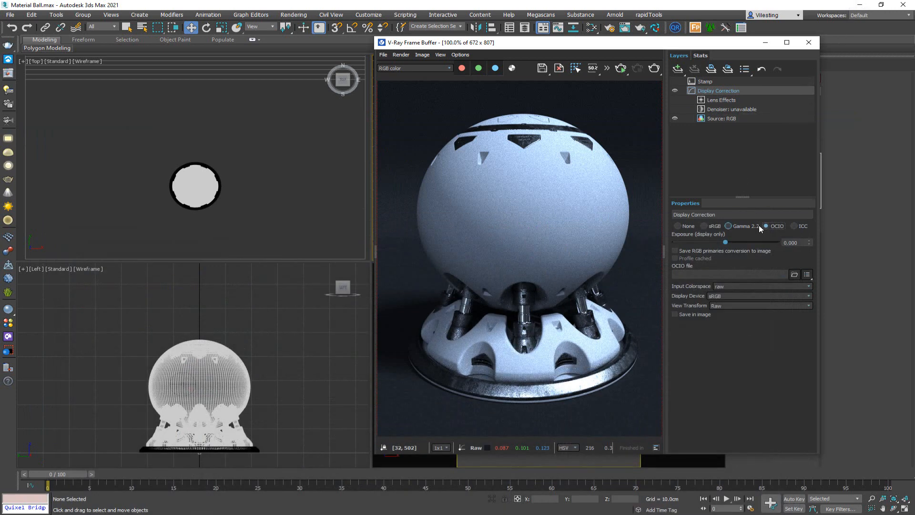
# Load config.ocio from the aces_1.0.3 folder of OpenColorIO-Configs-master as the OCIO file.
pyautogui.click(795, 275)
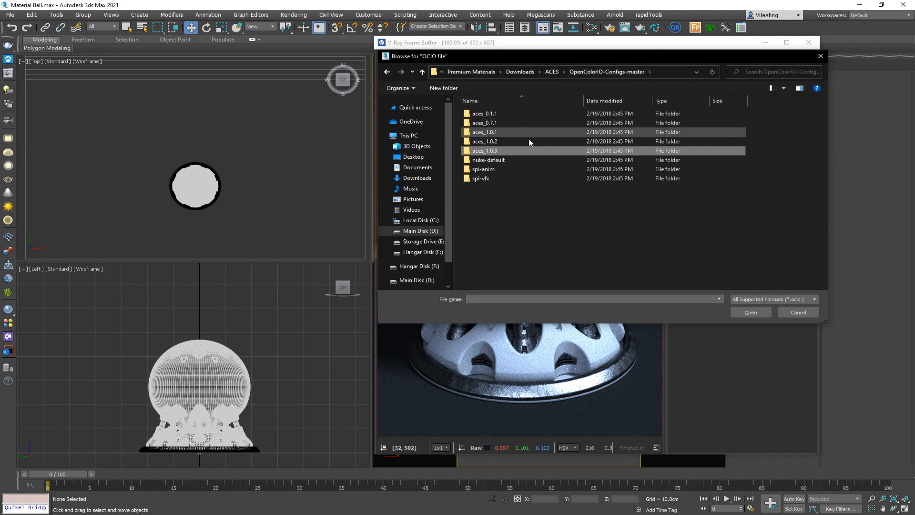
pyautogui.doubleClick(503, 151)
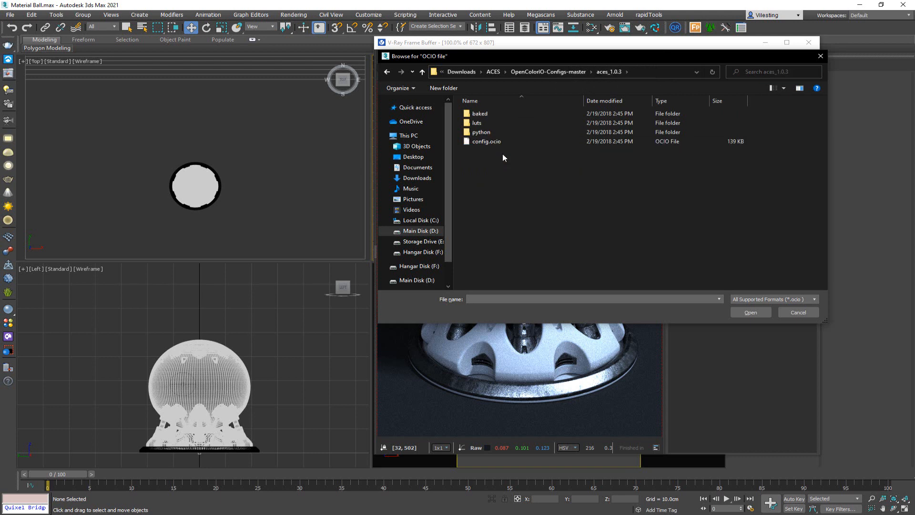
pyautogui.click(506, 144)
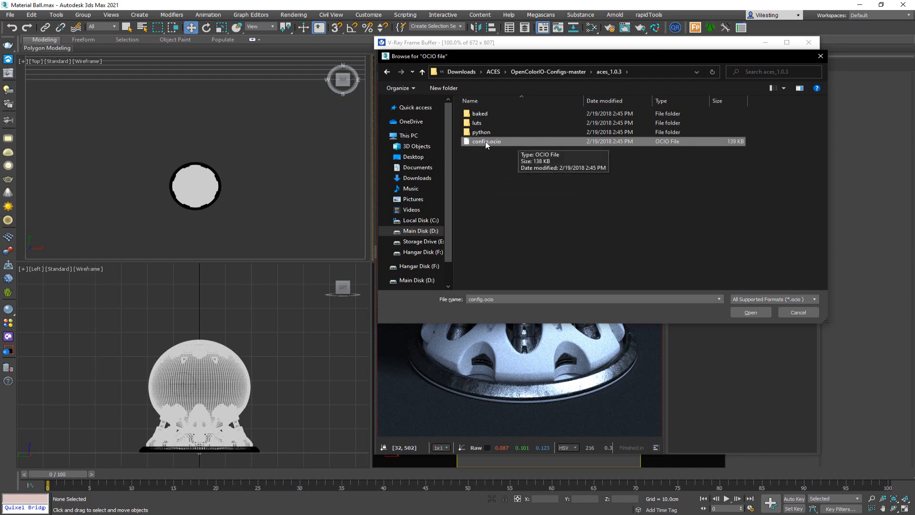
pyautogui.click(753, 312)
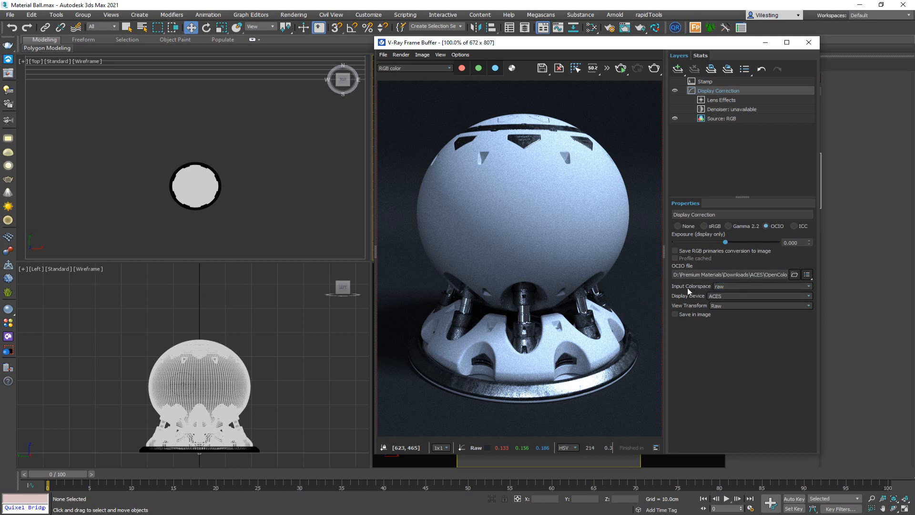
# Set the OCIO input colorspace to ACES - ACEScg and the view transform to sRGB.
pyautogui.click(808, 287)
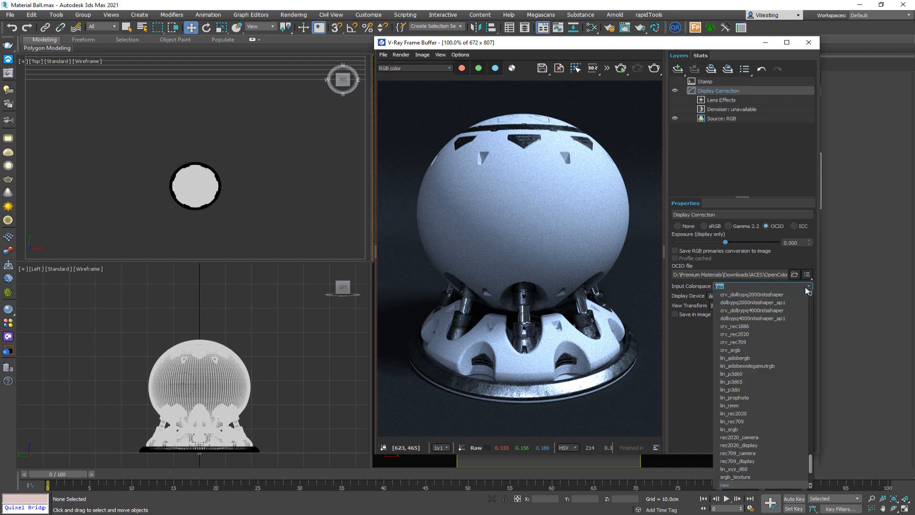
pyautogui.moveTo(812, 454); pyautogui.dragTo(816, 276)
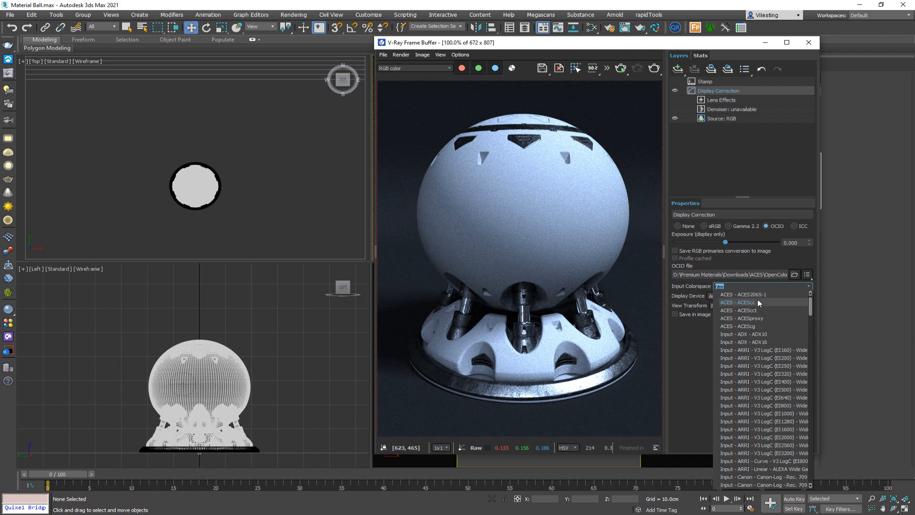
pyautogui.click(760, 326)
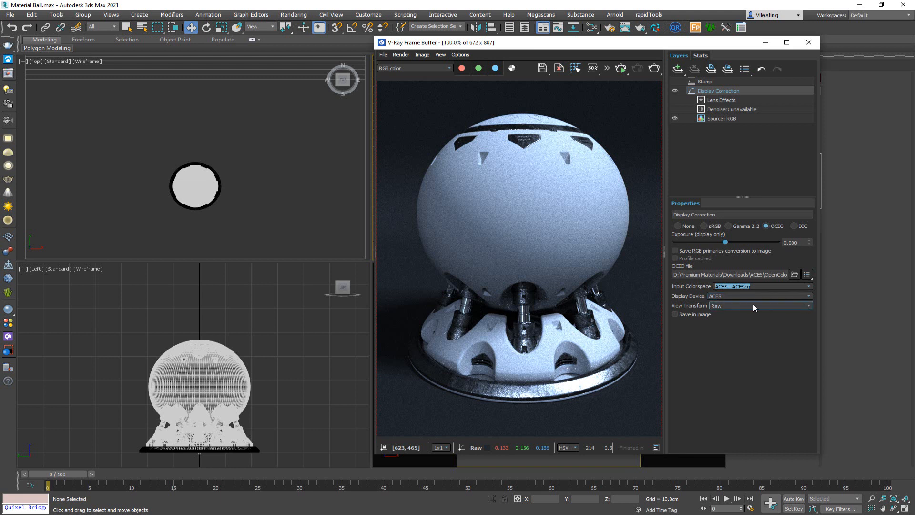
pyautogui.click(809, 306)
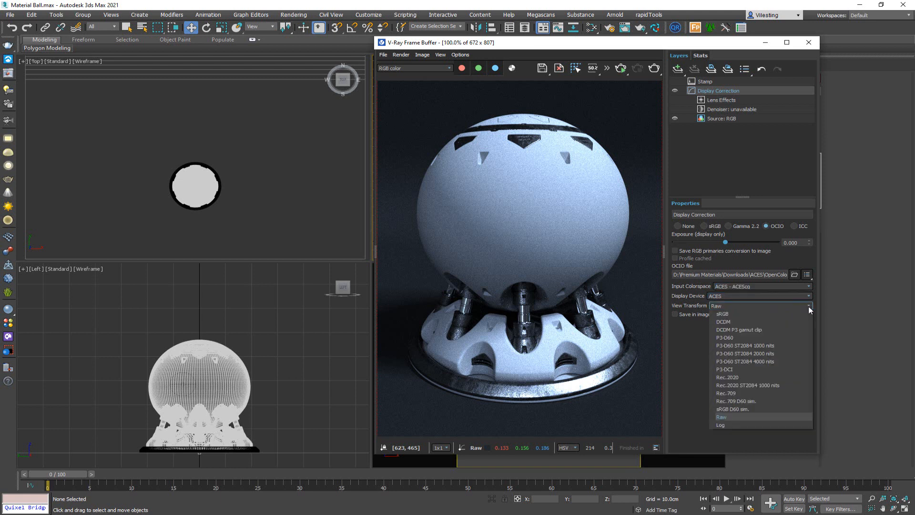
pyautogui.click(742, 313)
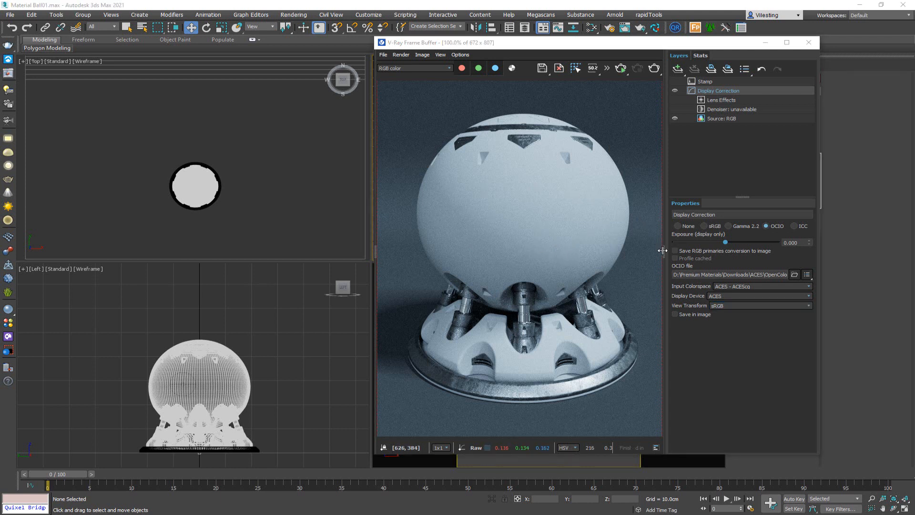
# Collapse the frame buffer's layers area, shrink the window around the render, and move it clear of the viewports.
pyautogui.moveTo(663, 250); pyautogui.dragTo(833, 255)
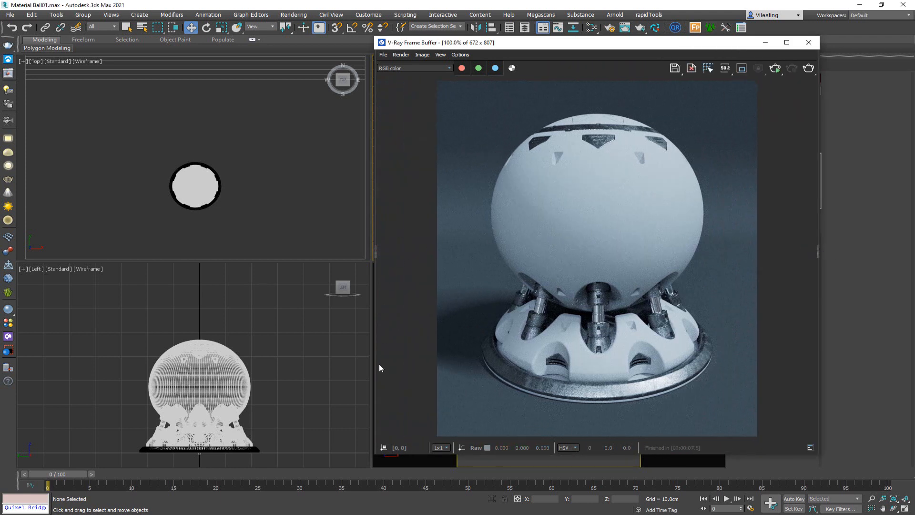
pyautogui.moveTo(375, 456); pyautogui.dragTo(491, 446)
pyautogui.moveTo(622, 43); pyautogui.dragTo(706, 36)
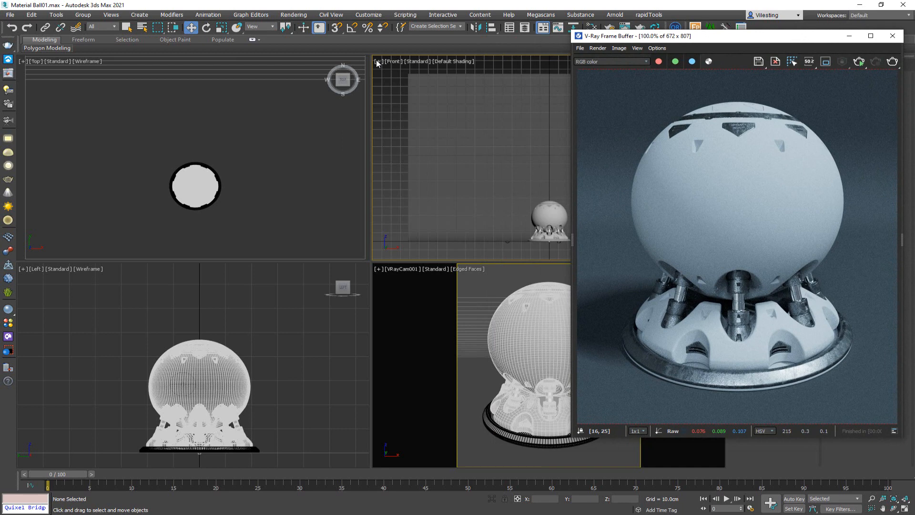
# Open the Slate Material Editor and assign Material #47 to the selected material ball objects in the camera view.
pyautogui.click(396, 8)
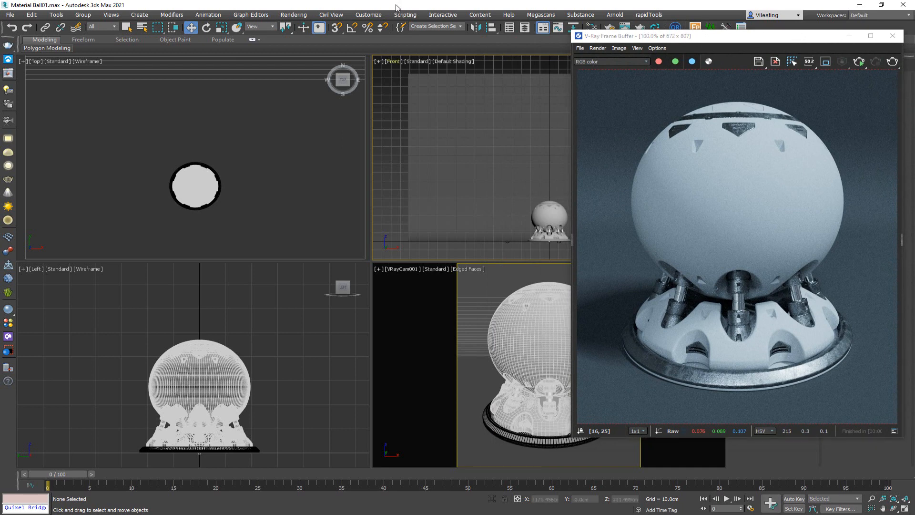
pyautogui.press('m')
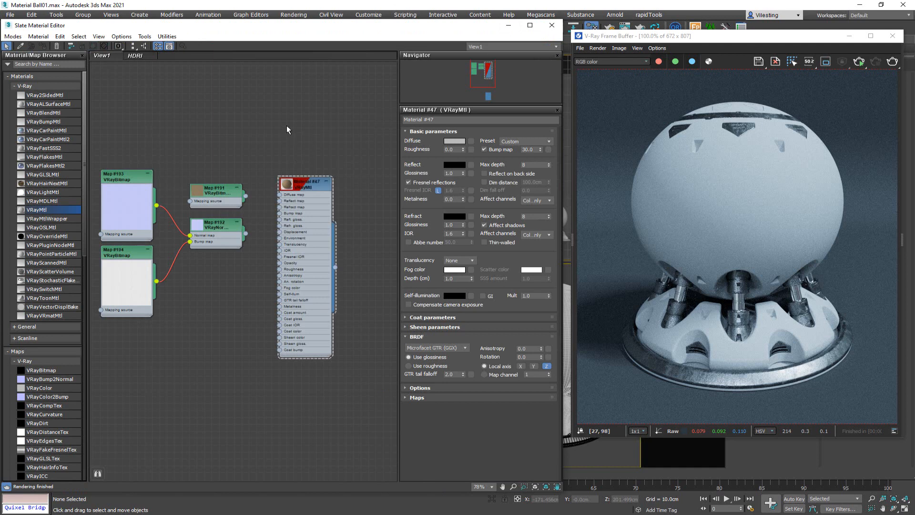
pyautogui.moveTo(633, 39); pyautogui.dragTo(714, 78)
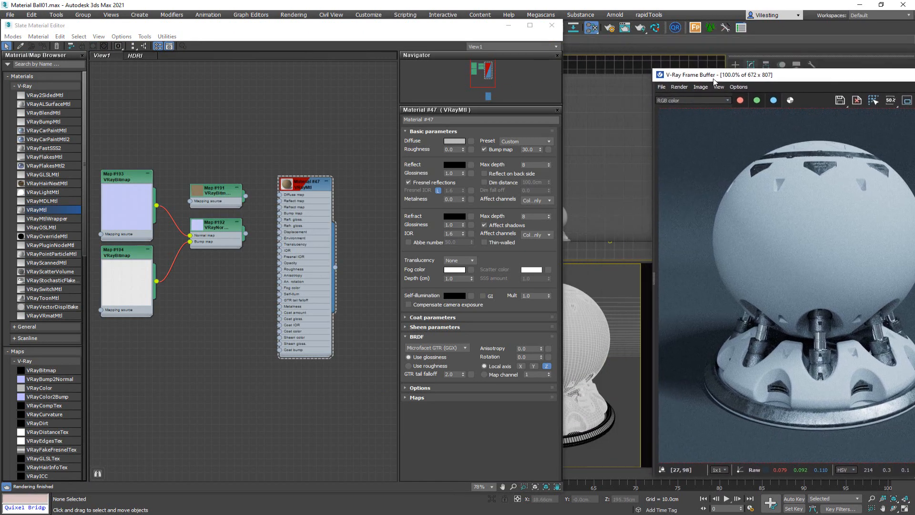
pyautogui.click(582, 322)
pyautogui.moveTo(336, 271); pyautogui.dragTo(565, 341)
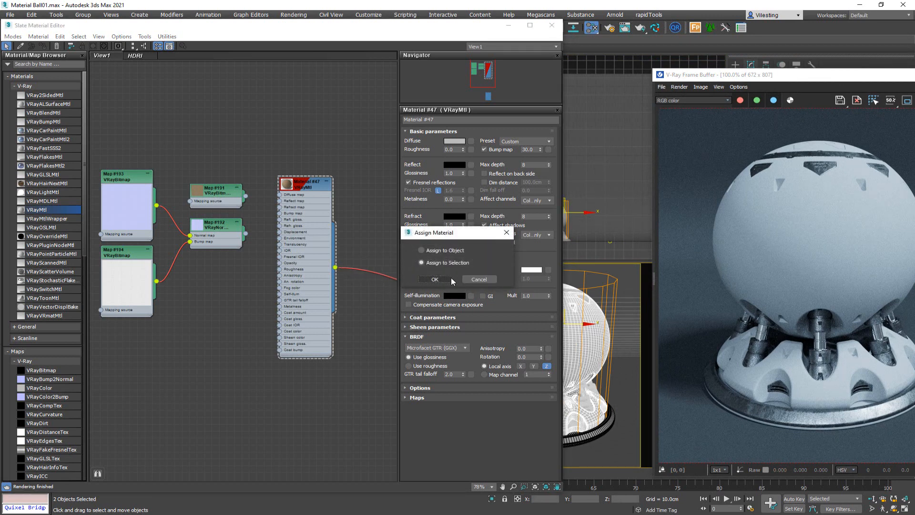
pyautogui.click(445, 277)
# Place the frame buffer beside the material editor and start interactive rendering.
pyautogui.moveTo(762, 79); pyautogui.dragTo(677, 29)
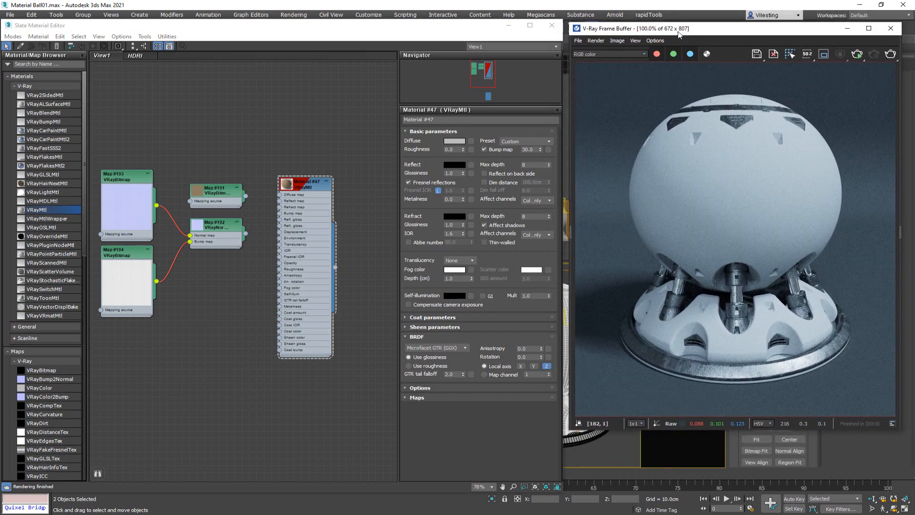
pyautogui.click(853, 53)
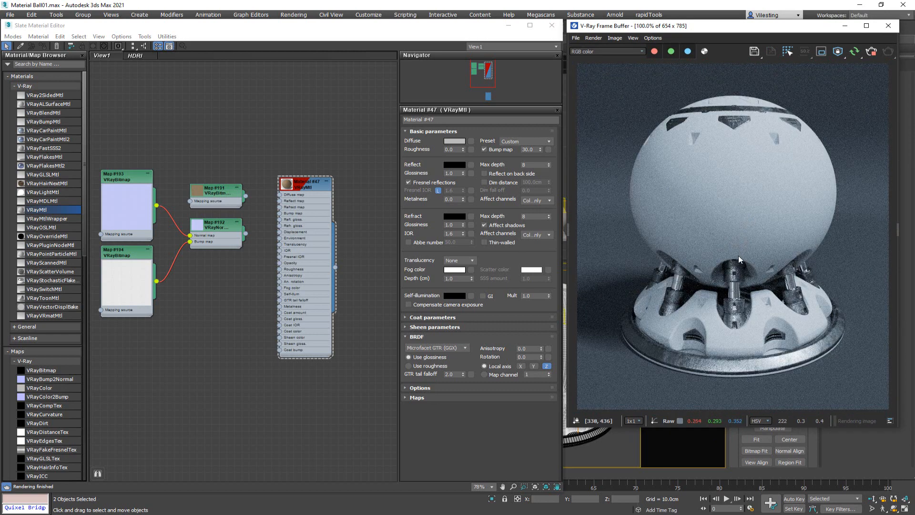
# Update the preview of the Material #47 node in the material editor.
pyautogui.click(236, 141)
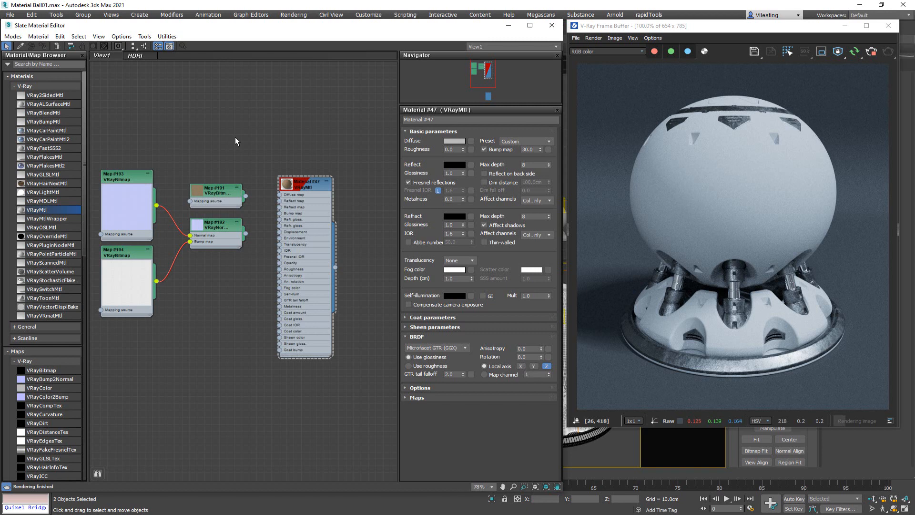
pyautogui.rightClick(297, 186)
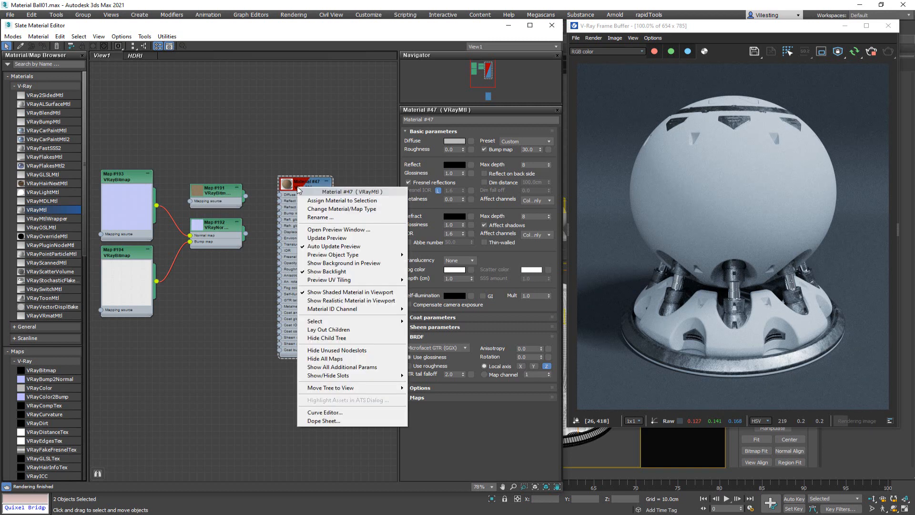
pyautogui.click(342, 238)
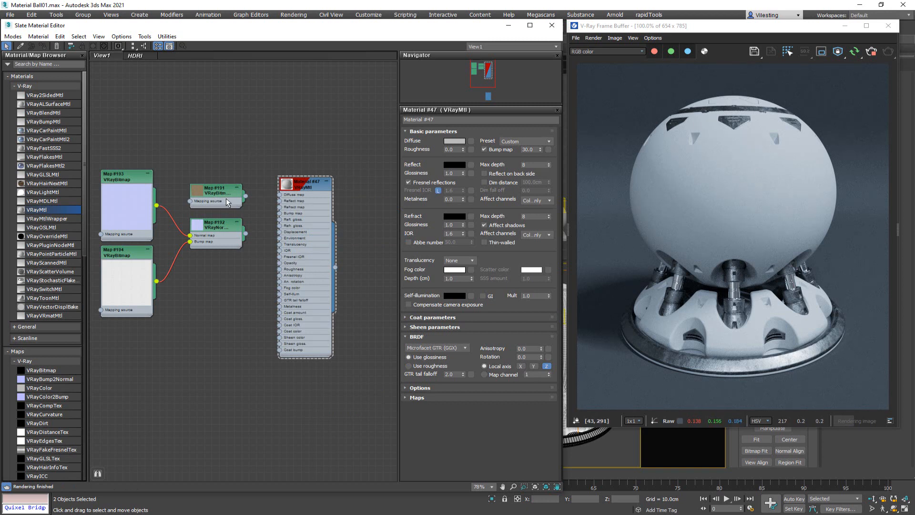
pyautogui.scroll(2, 226, 199)
pyautogui.scroll(-1, 245, 190)
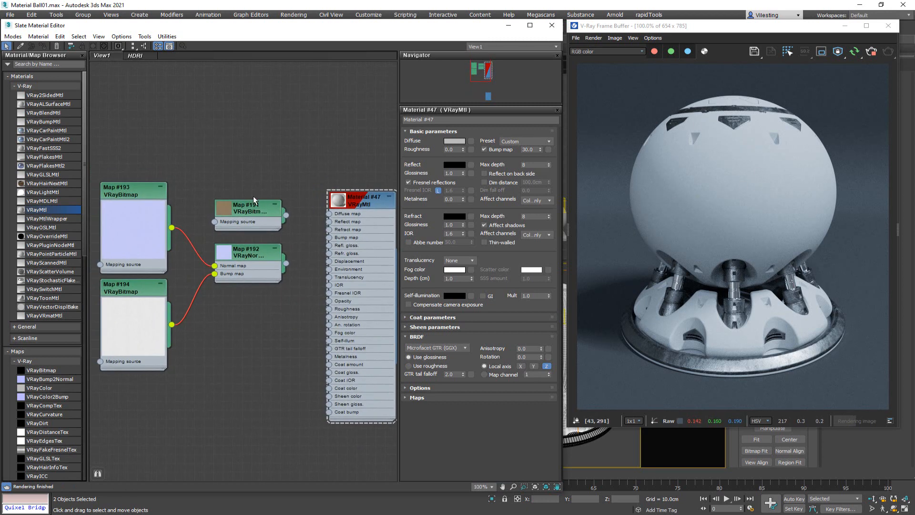
# Connect Map #191 to the Diffuse map input and Map #192 to the Bump map input of Material #47.
pyautogui.doubleClick(262, 210)
pyautogui.moveTo(286, 215); pyautogui.dragTo(329, 214)
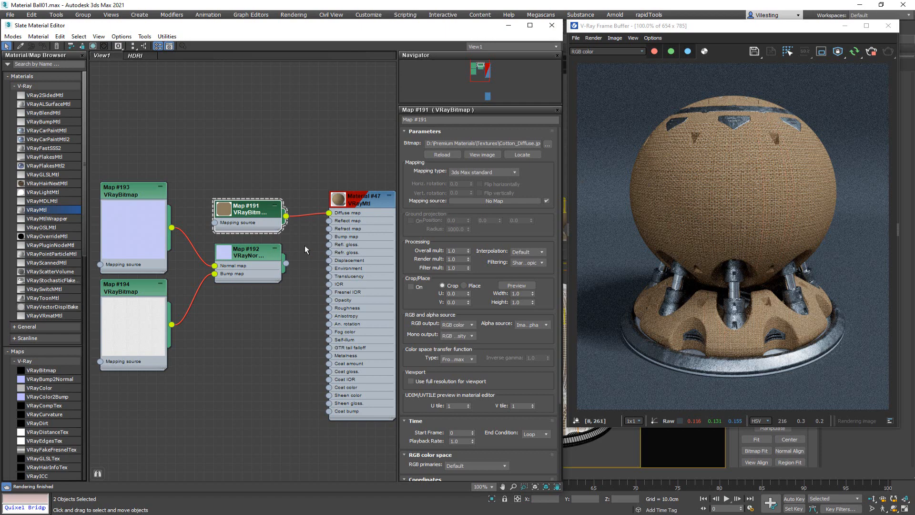
pyautogui.moveTo(287, 266); pyautogui.dragTo(332, 240)
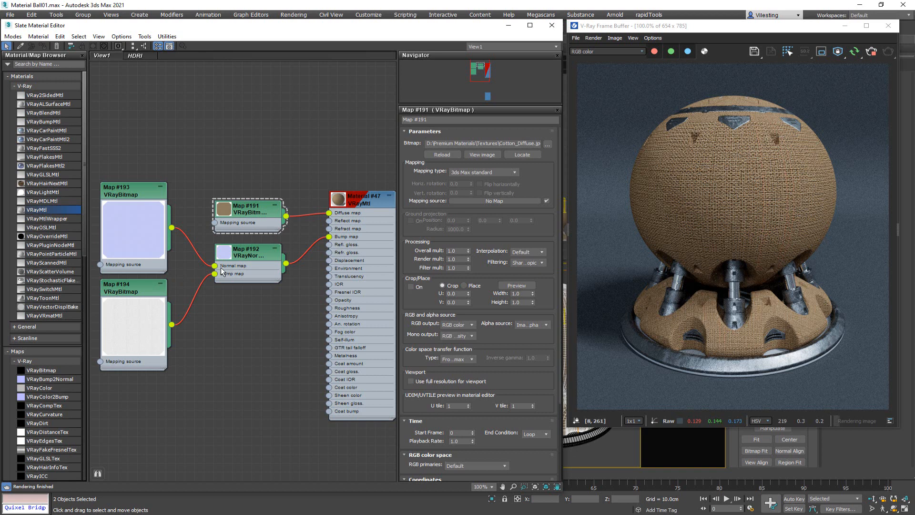
# Set the RGB primaries of Map #191 to sRGB primaries, with the color space transfer function type From 3ds max.
pyautogui.click(253, 212)
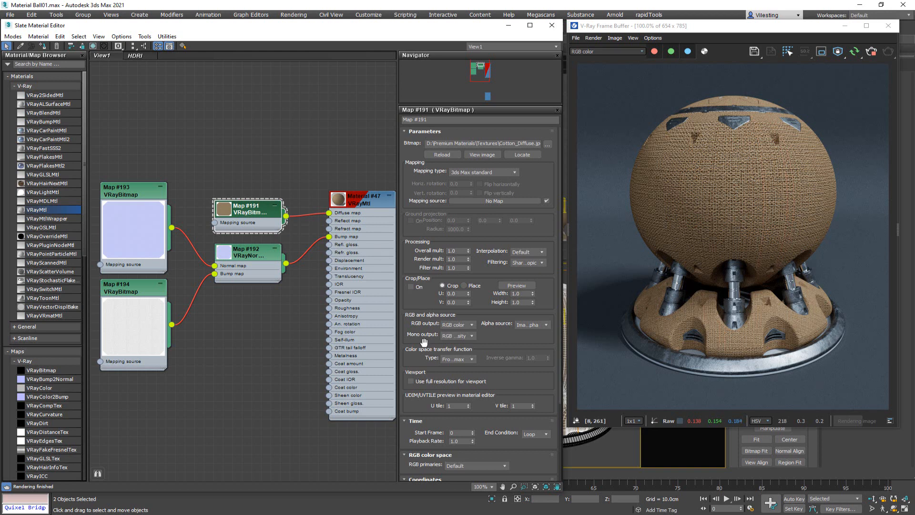
pyautogui.scroll(-3, 428, 298)
pyautogui.moveTo(428, 298)
pyautogui.mouseDown()
pyautogui.moveTo(429, 255)
pyautogui.moveTo(425, 285)
pyautogui.mouseUp()
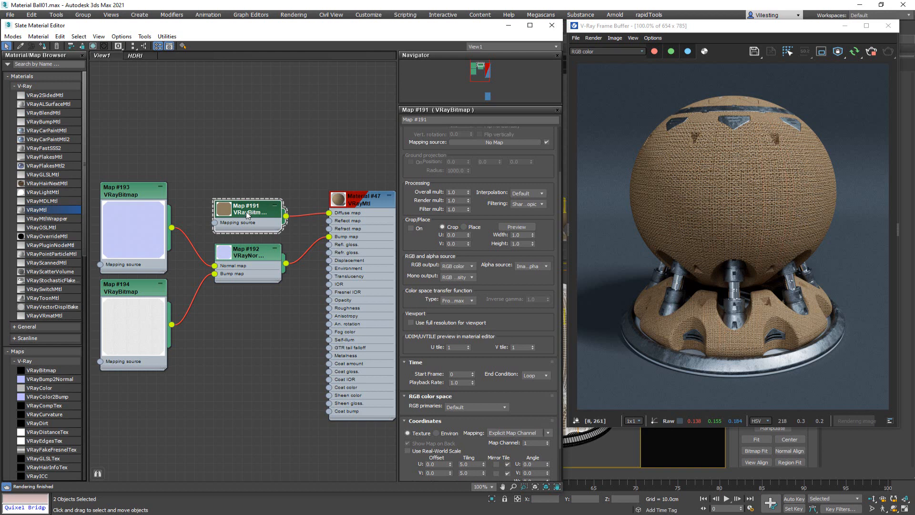
pyautogui.click(469, 408)
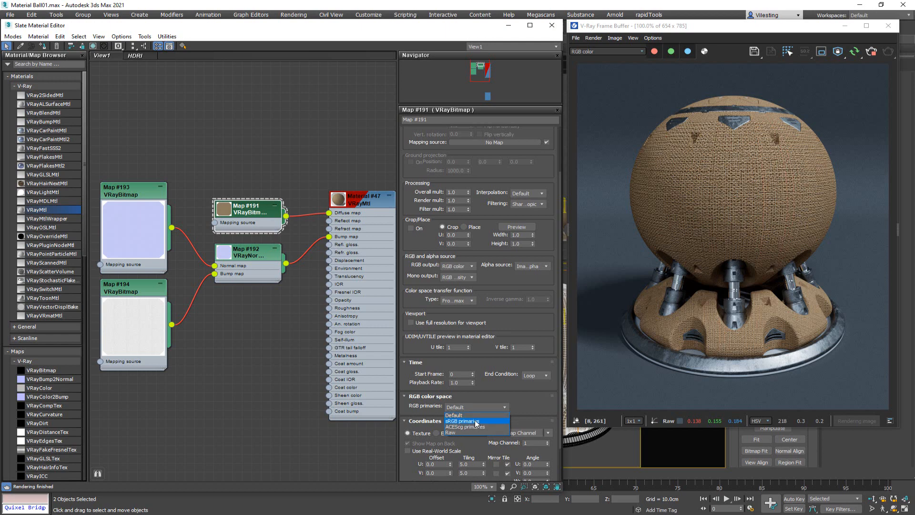
pyautogui.click(476, 422)
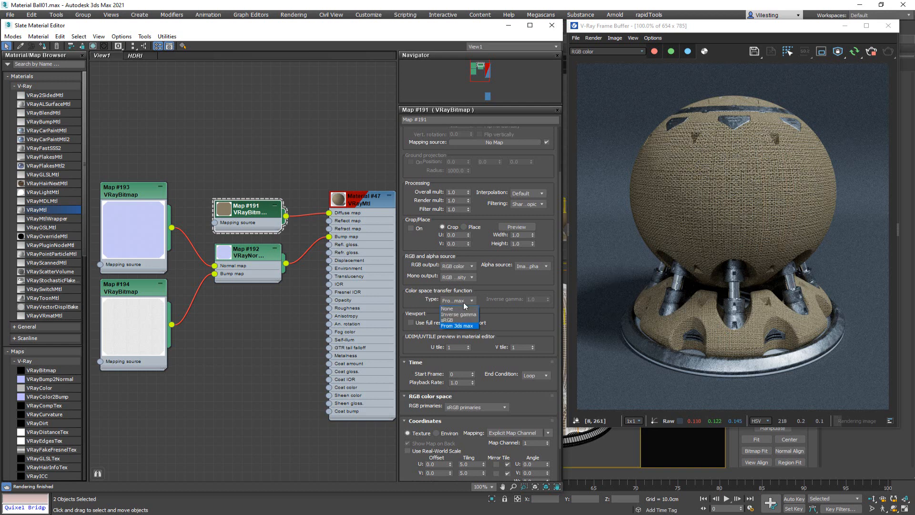
pyautogui.click(458, 326)
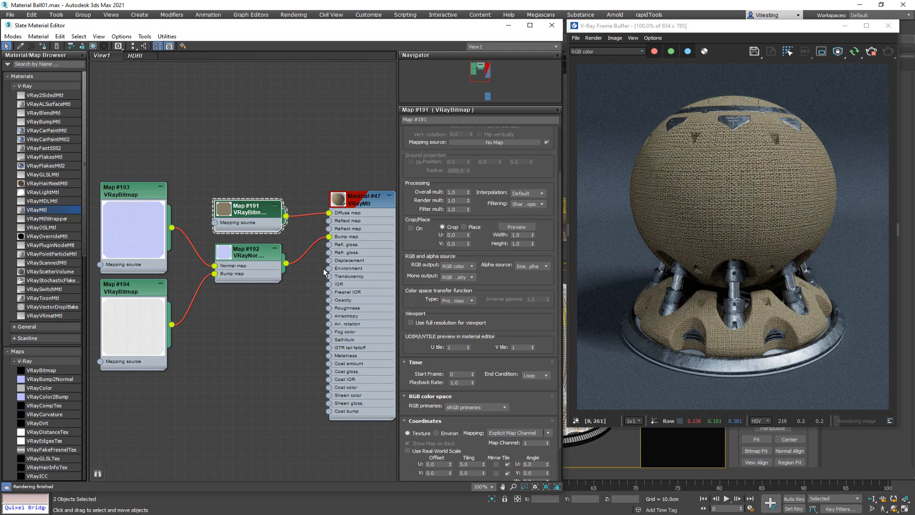
# Preview the image loaded in Map #194, the bitmap feeding the bump input of Map #192, and close the preview.
pyautogui.doubleClick(149, 320)
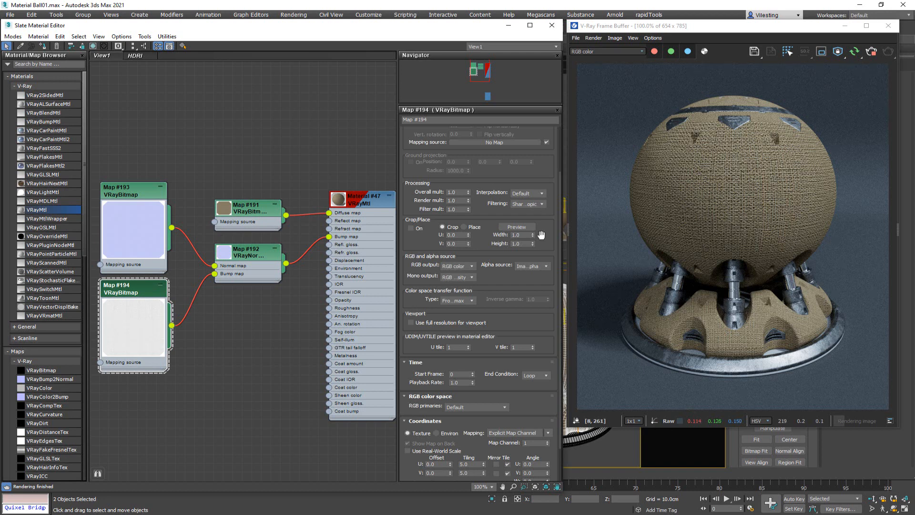
pyautogui.scroll(3, 546, 239)
pyautogui.click(491, 157)
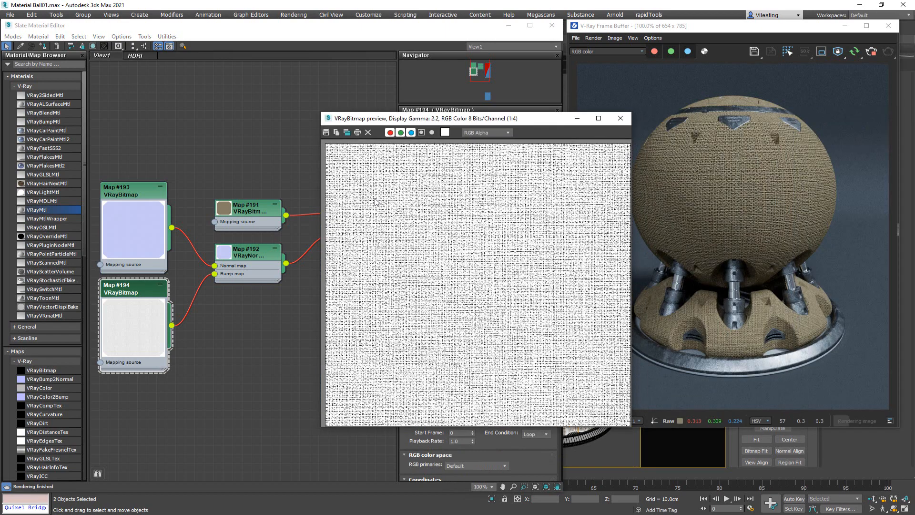
pyautogui.click(621, 119)
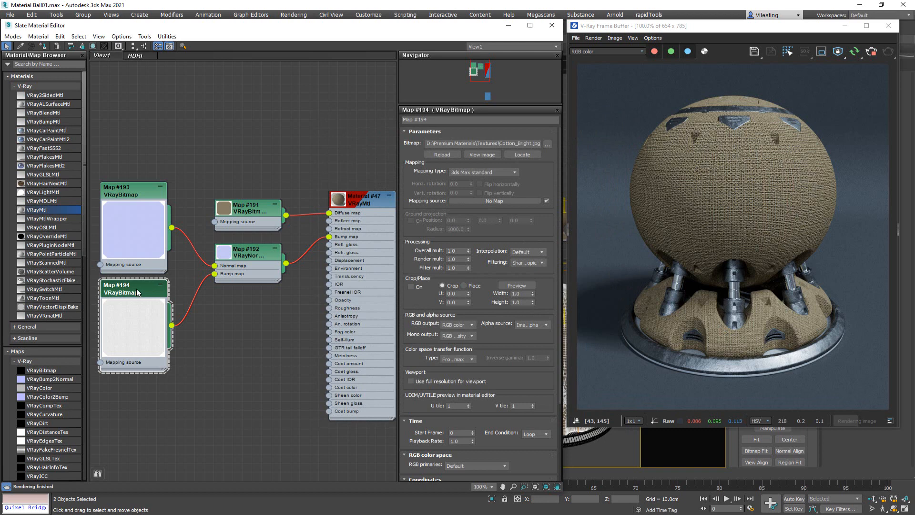
# Set the RGB primaries of Map #194 to Raw and check its color space transfer function options.
pyautogui.moveTo(515, 386); pyautogui.dragTo(519, 324)
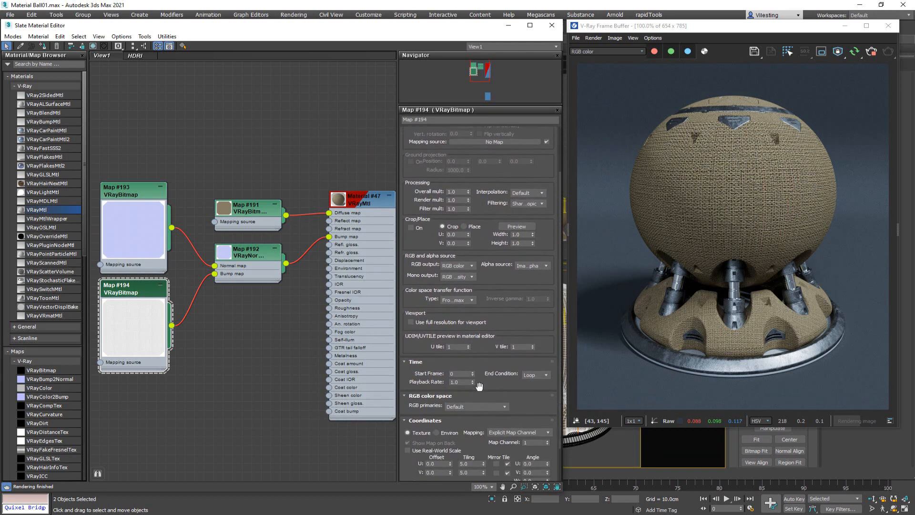
pyautogui.click(469, 408)
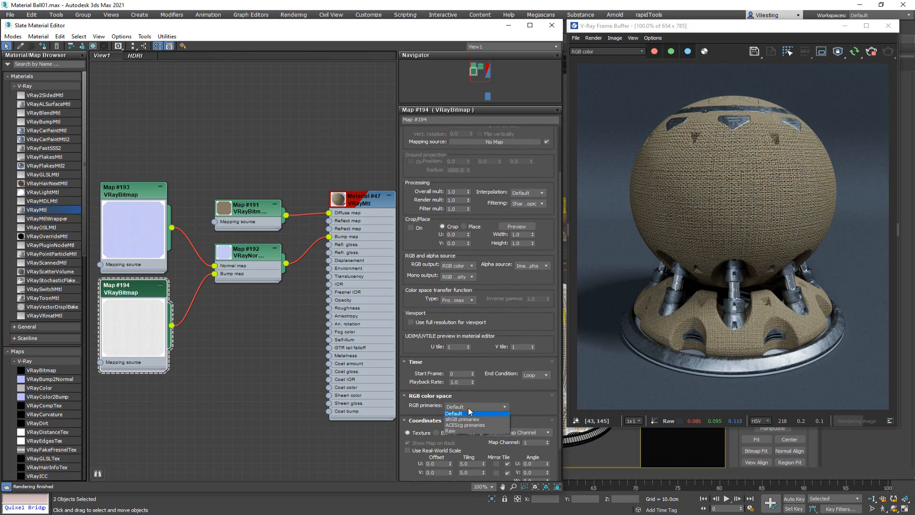
pyautogui.click(463, 432)
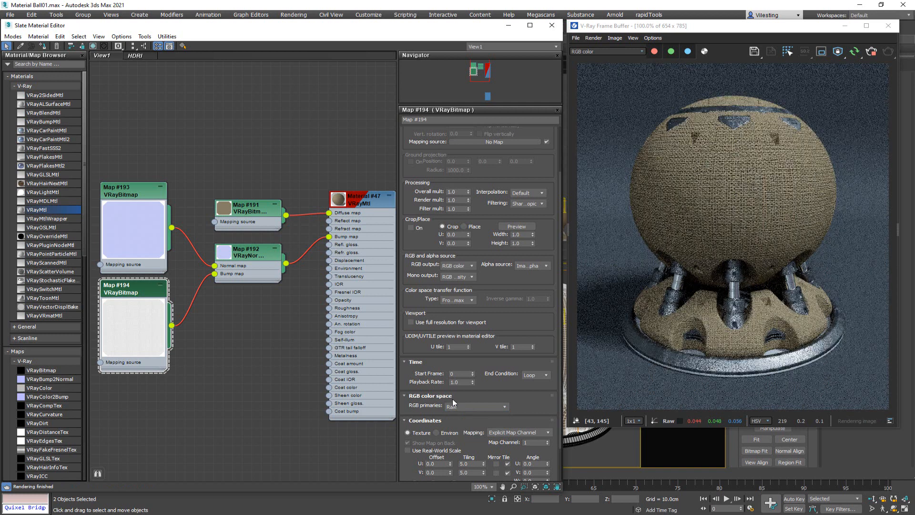
pyautogui.click(463, 301)
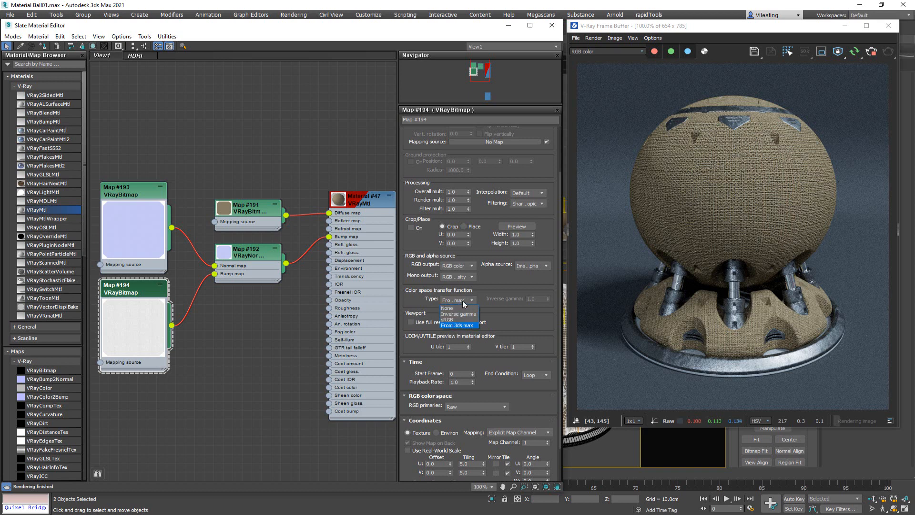
pyautogui.click(463, 300)
# Compare the transfer function type and RGB primaries of Map #193 with those of Map #194.
pyautogui.click(141, 222)
pyautogui.doubleClick(140, 221)
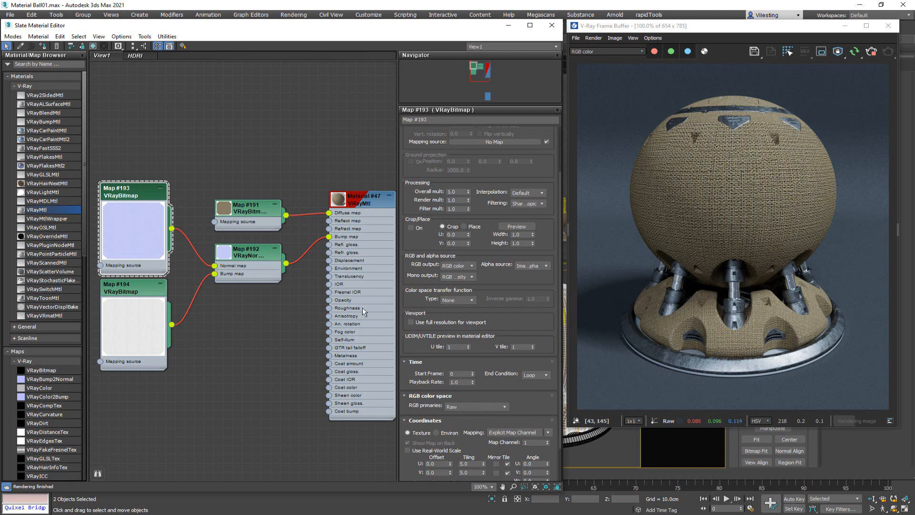
pyautogui.doubleClick(141, 310)
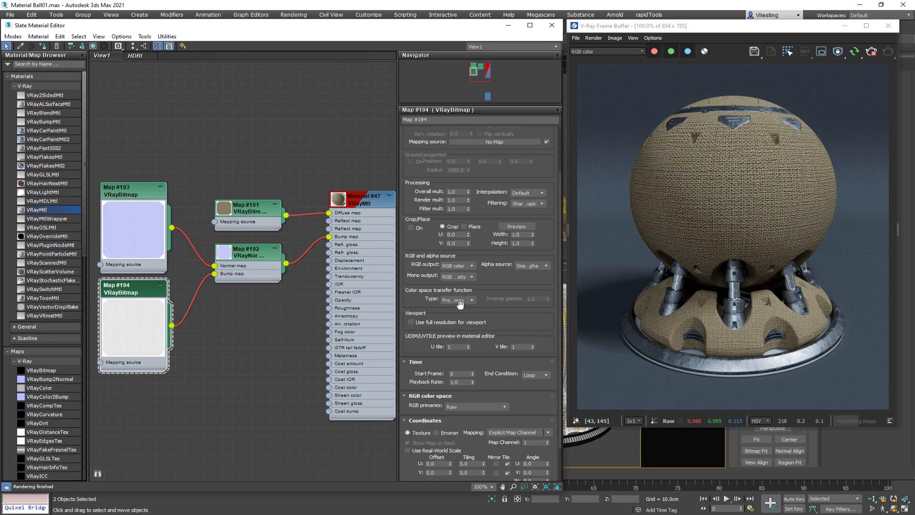
pyautogui.doubleClick(141, 241)
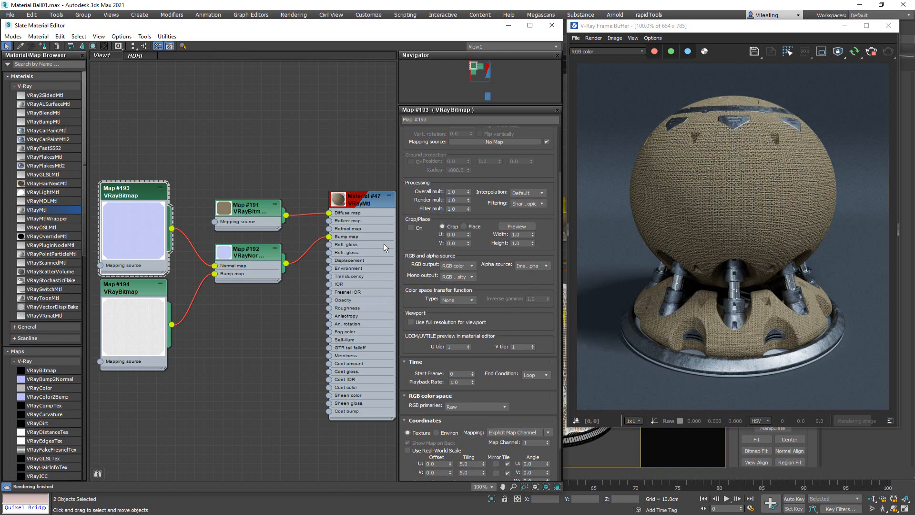
pyautogui.moveTo(480, 248); pyautogui.dragTo(481, 253)
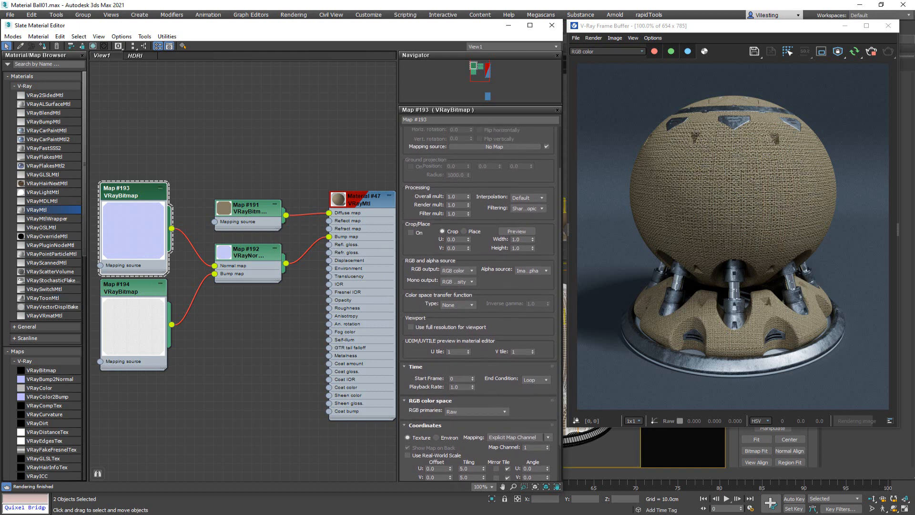
# Move the material editor aside, select the highlighted dome light in the top view, and put the editor back beside the frame buffer.
pyautogui.click(260, 190)
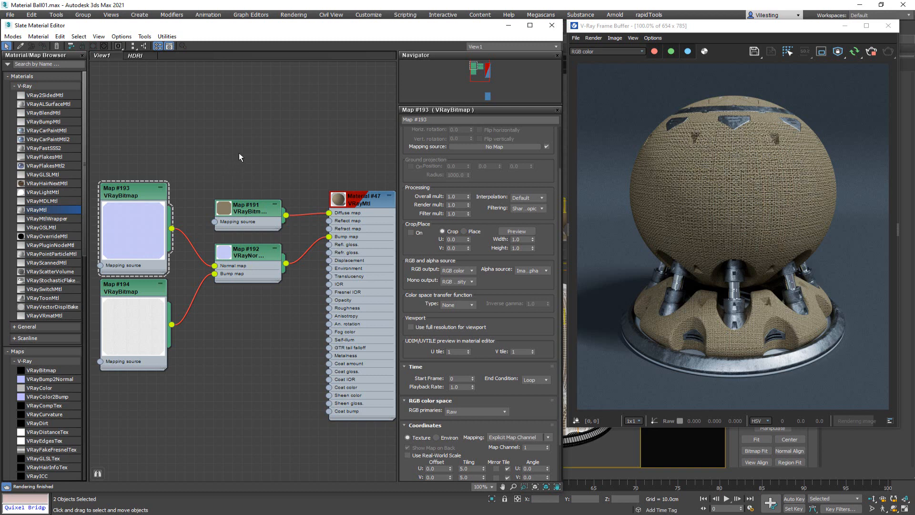
pyautogui.moveTo(294, 154)
pyautogui.mouseDown(button='middle')
pyautogui.moveTo(272, 174)
pyautogui.moveTo(303, 169)
pyautogui.mouseUp(button='middle')
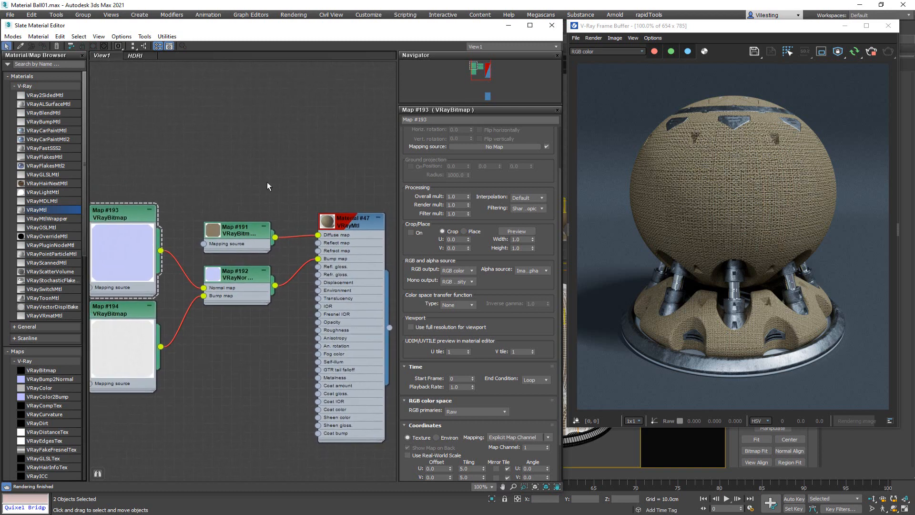
pyautogui.scroll(-1, 268, 186)
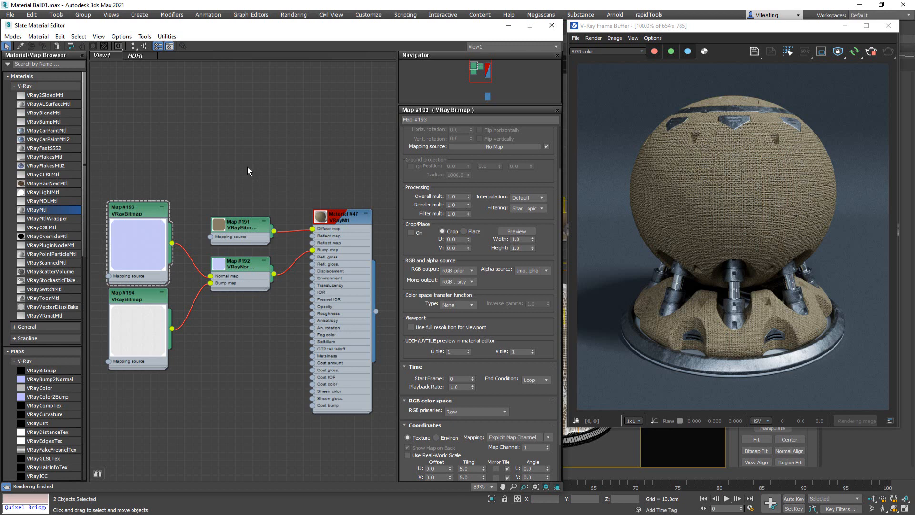
pyautogui.moveTo(374, 25); pyautogui.dragTo(375, 254)
pyautogui.scroll(-5, 233, 140)
pyautogui.scroll(5, 237, 97)
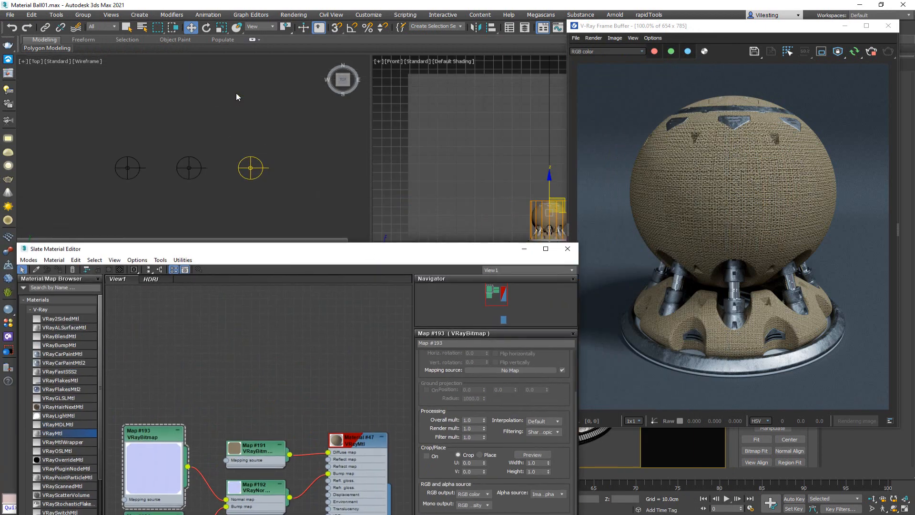
pyautogui.moveTo(279, 146); pyautogui.dragTo(231, 193)
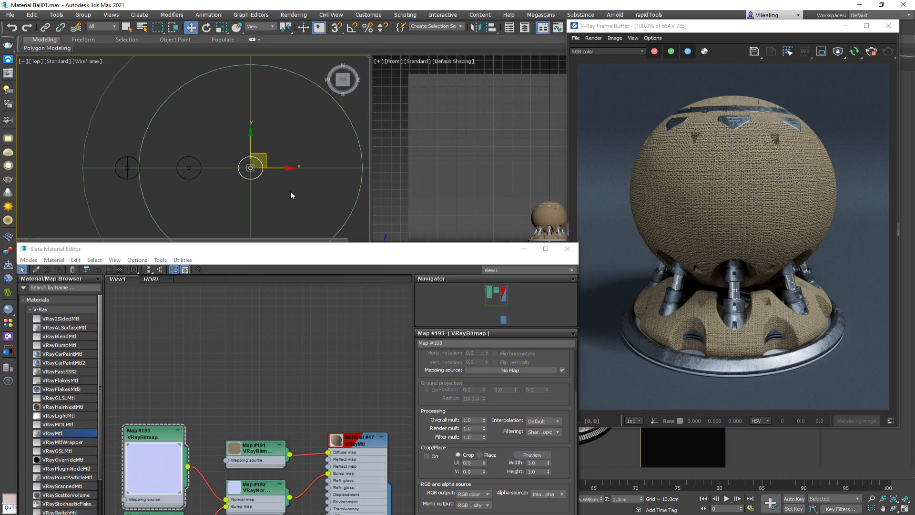
pyautogui.moveTo(294, 254); pyautogui.dragTo(290, 26)
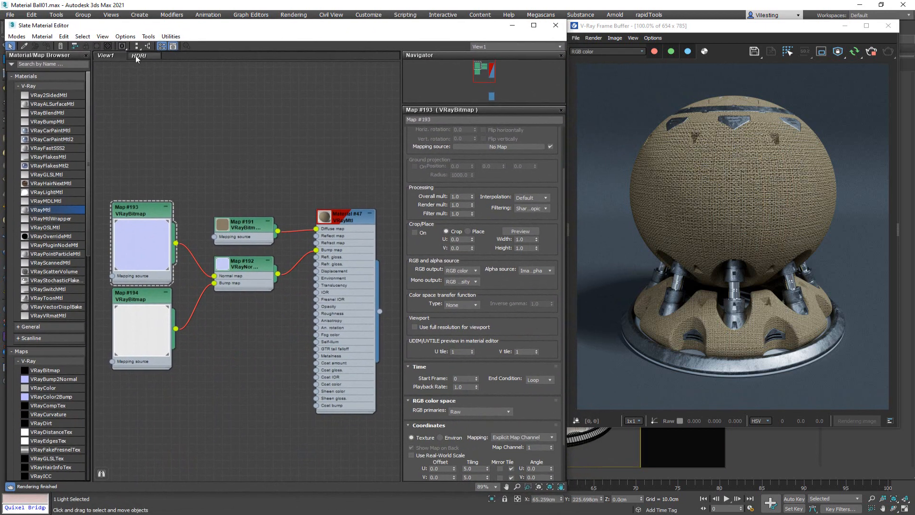
# Open the parameters of the third Map #5 bitmap in the HDRI view.
pyautogui.click(133, 59)
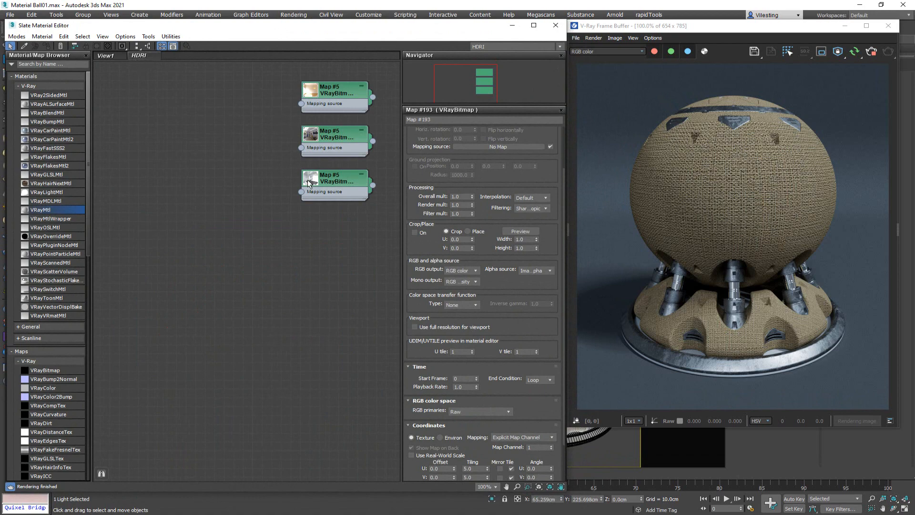
pyautogui.click(336, 183)
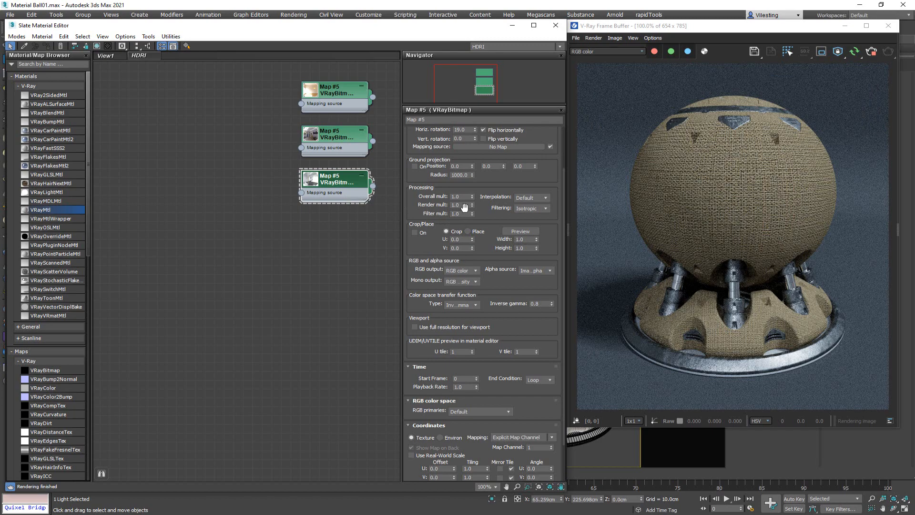
# Try a render multiplier of 2 on the HDRI bitmap and restore it to 1.
pyautogui.click(462, 205)
pyautogui.write('2')
pyautogui.press('Return')
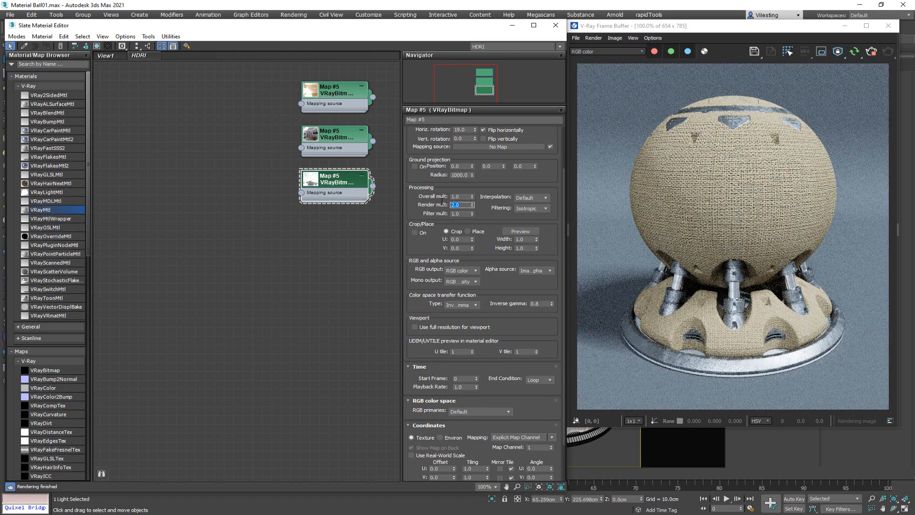
pyautogui.write('1')
pyautogui.press('Return')
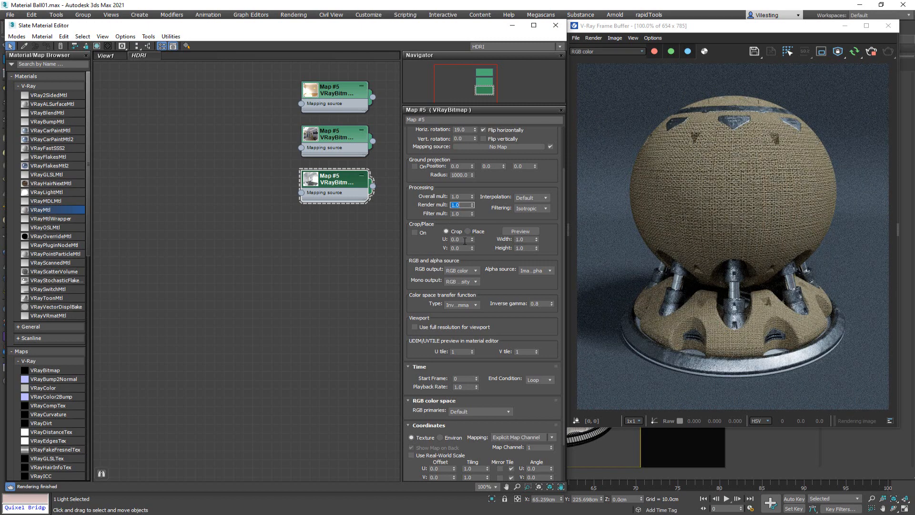
# Set the HDRI bitmap's RGB primaries to sRGB primaries, leave its transfer function on Inverse gamma, and restart interactive rendering.
pyautogui.moveTo(431, 400); pyautogui.dragTo(434, 333)
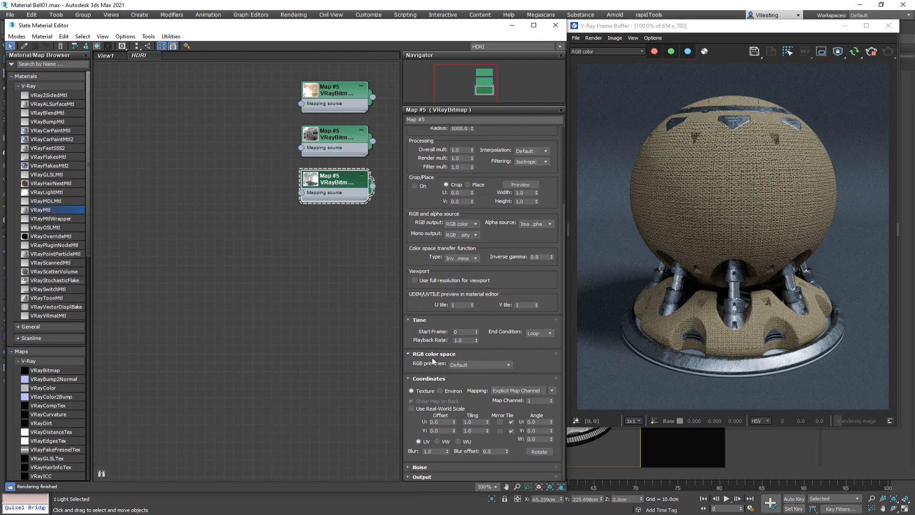
pyautogui.click(475, 366)
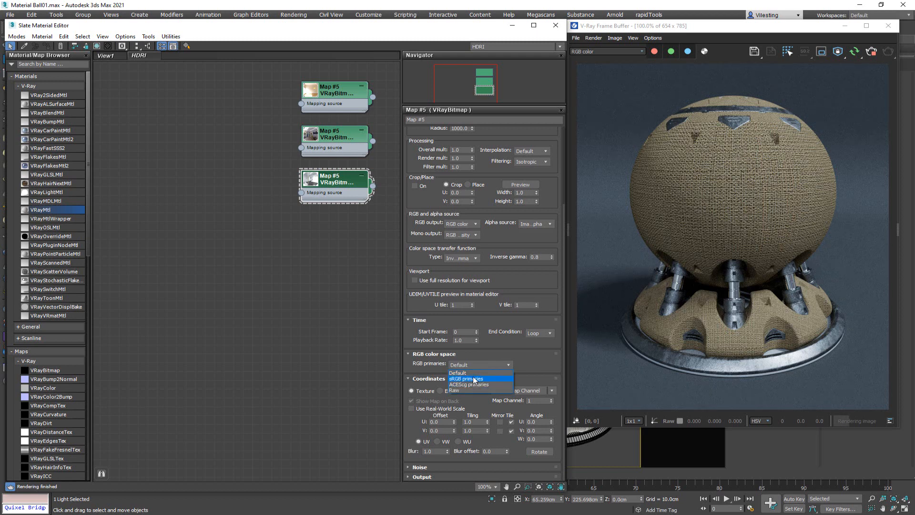
pyautogui.click(475, 380)
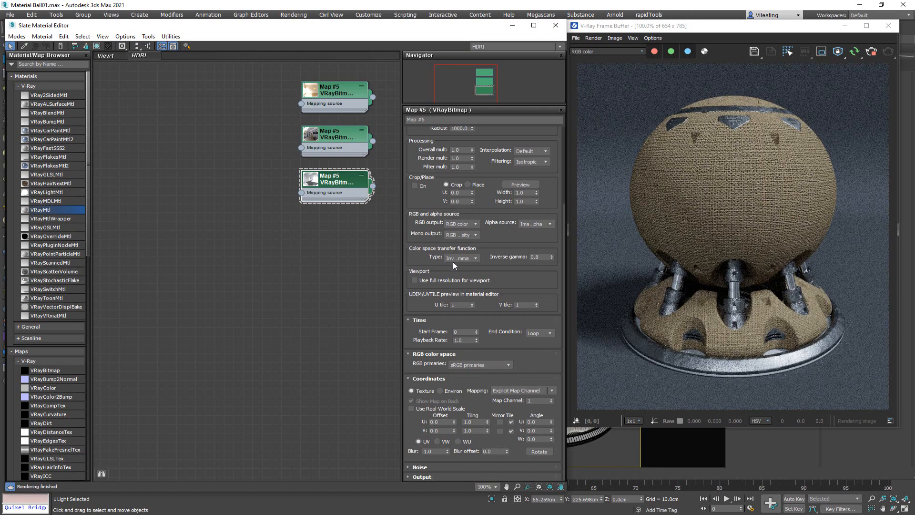
pyautogui.click(474, 261)
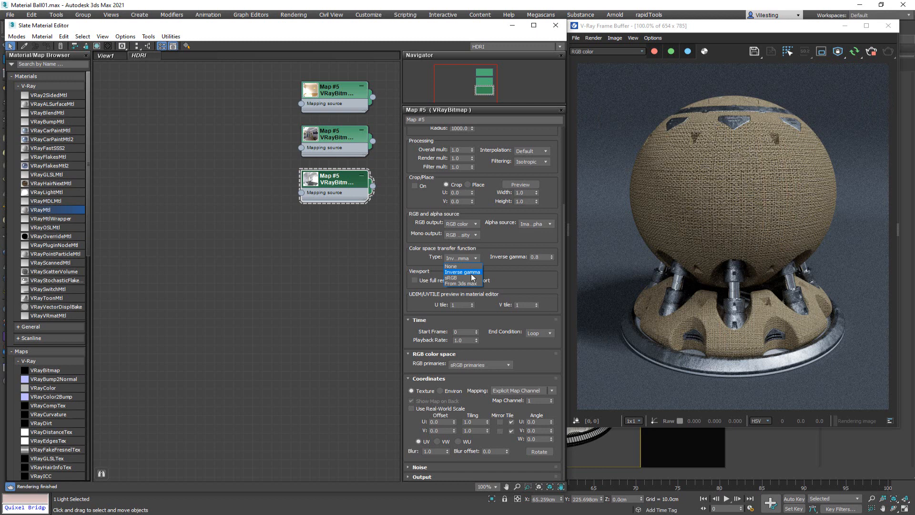
pyautogui.click(486, 252)
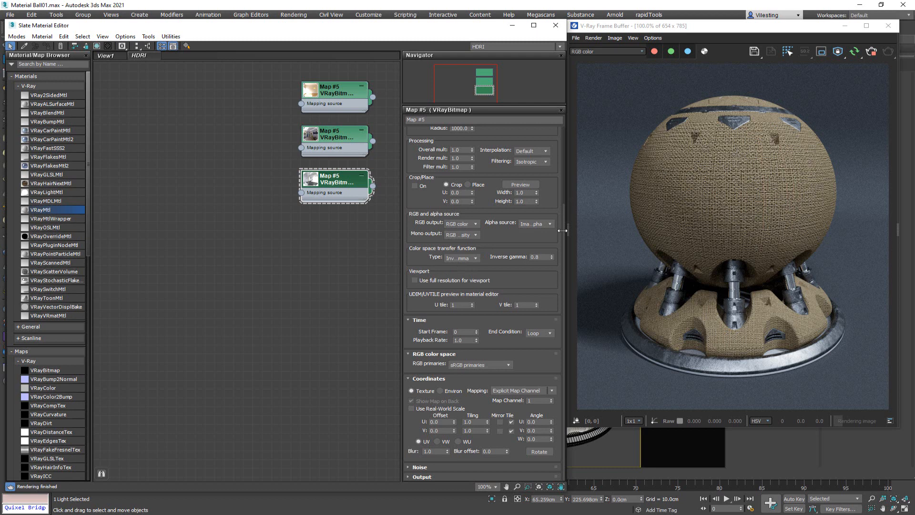
pyautogui.moveTo(504, 235); pyautogui.dragTo(505, 242)
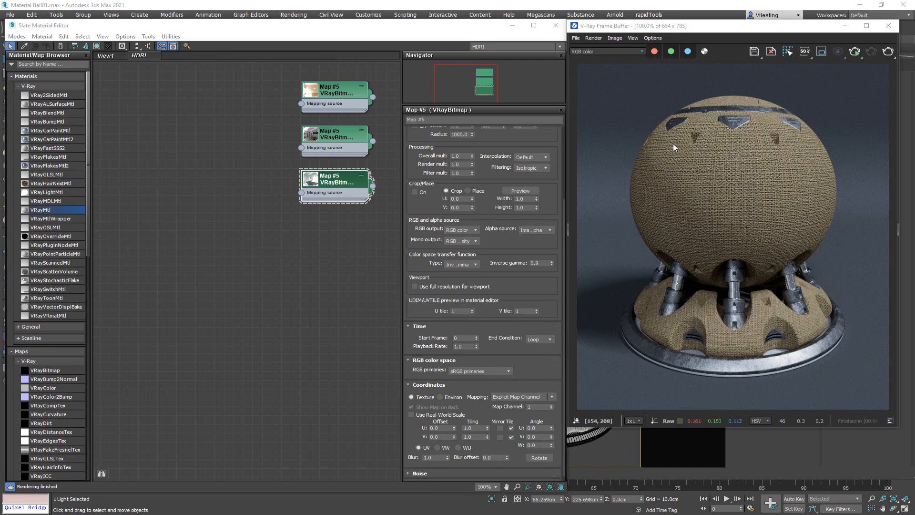
pyautogui.click(855, 51)
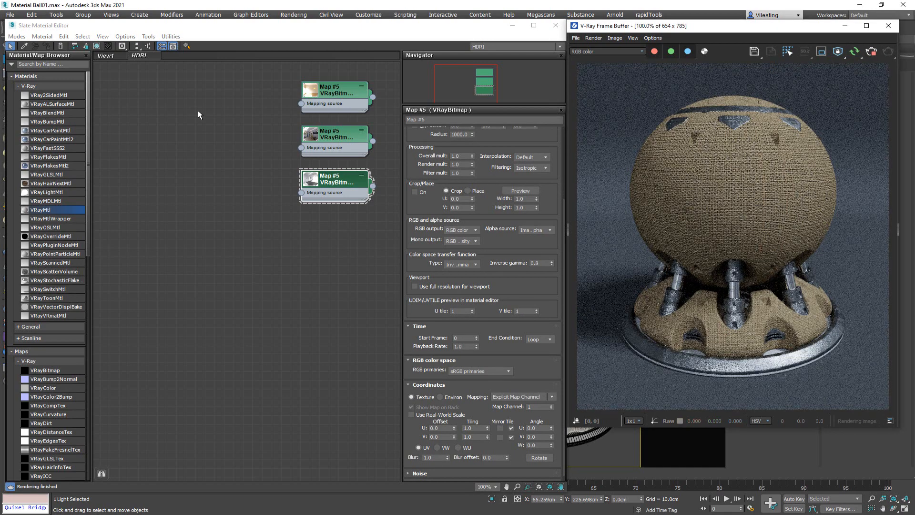
# Return to the material's node view, close the material editor, and move the frame buffer to the middle of the viewports.
pyautogui.click(105, 58)
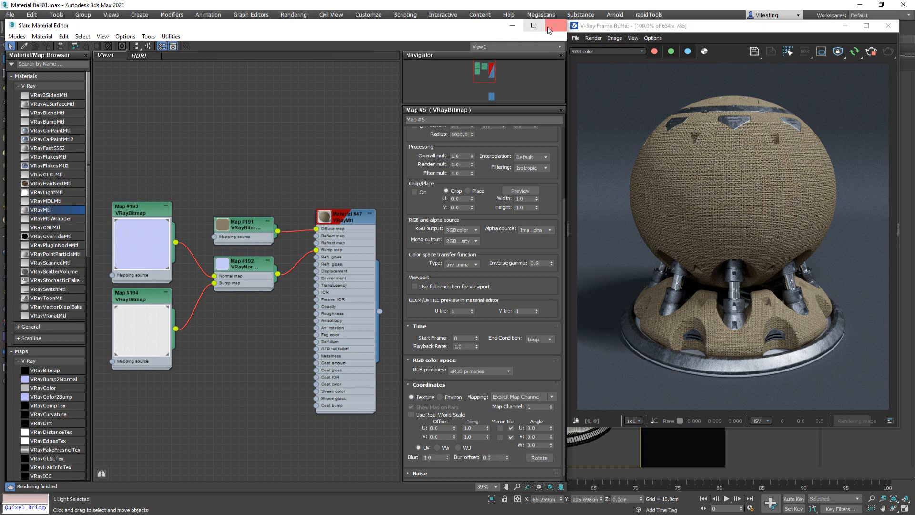
pyautogui.click(555, 26)
pyautogui.moveTo(640, 31); pyautogui.dragTo(325, 32)
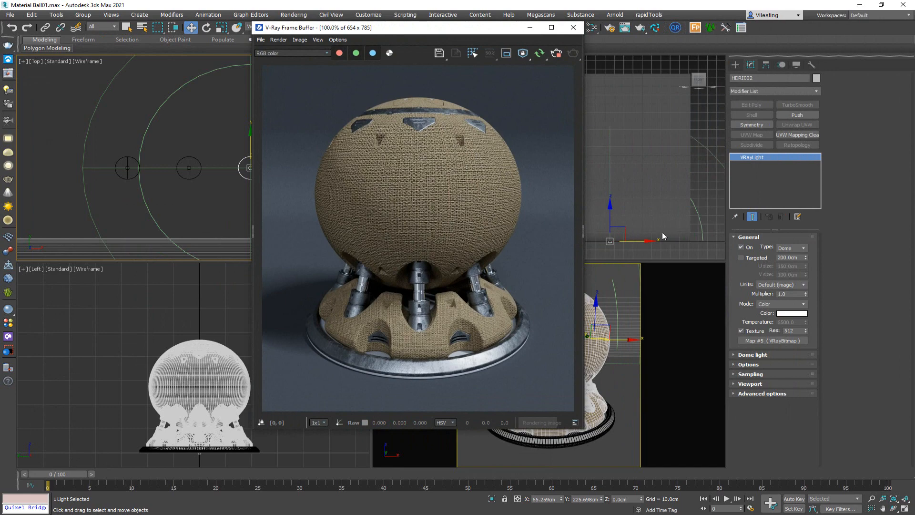
# Widen the frame buffer window and expand its layer list and properties beside the render.
pyautogui.moveTo(568, 233); pyautogui.dragTo(683, 233)
pyautogui.moveTo(612, 234); pyautogui.dragTo(547, 238)
pyautogui.click(609, 153)
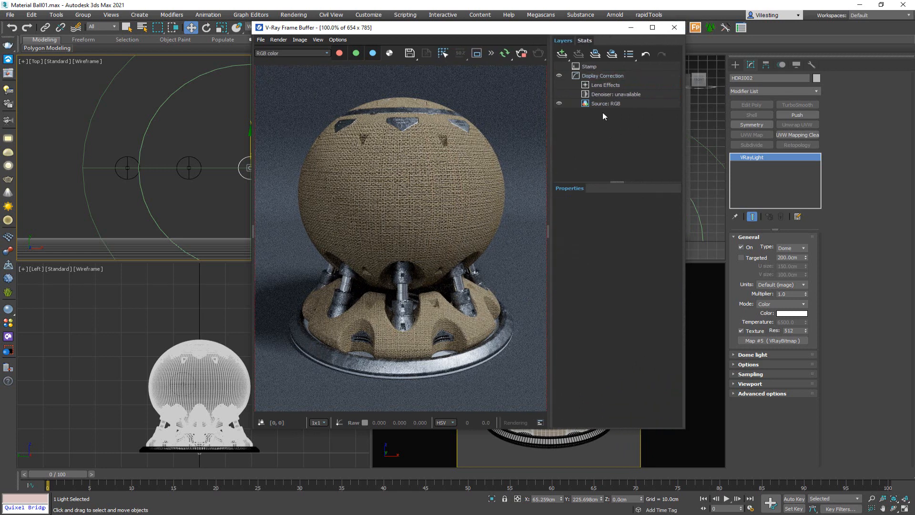
# Add a Filmic tonemap layer beneath the frame buffer's Display Correction.
pyautogui.rightClick(590, 76)
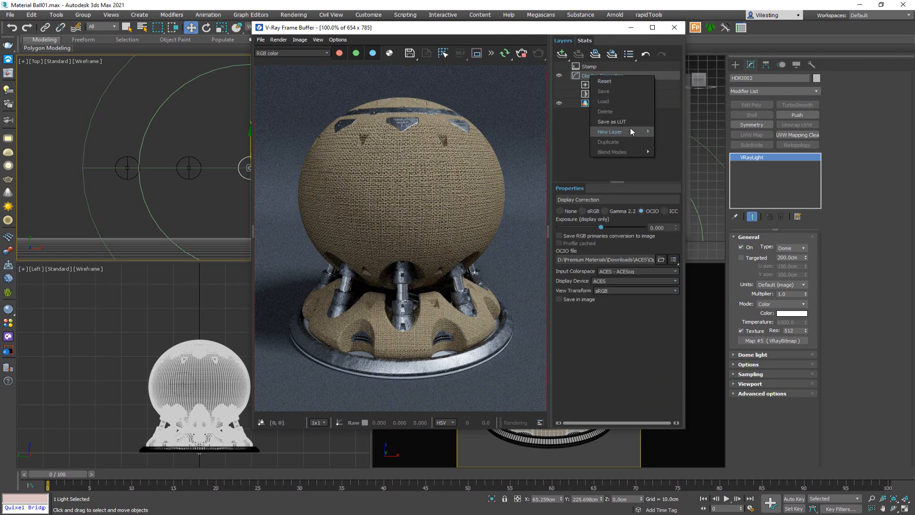
pyautogui.moveTo(630, 132)
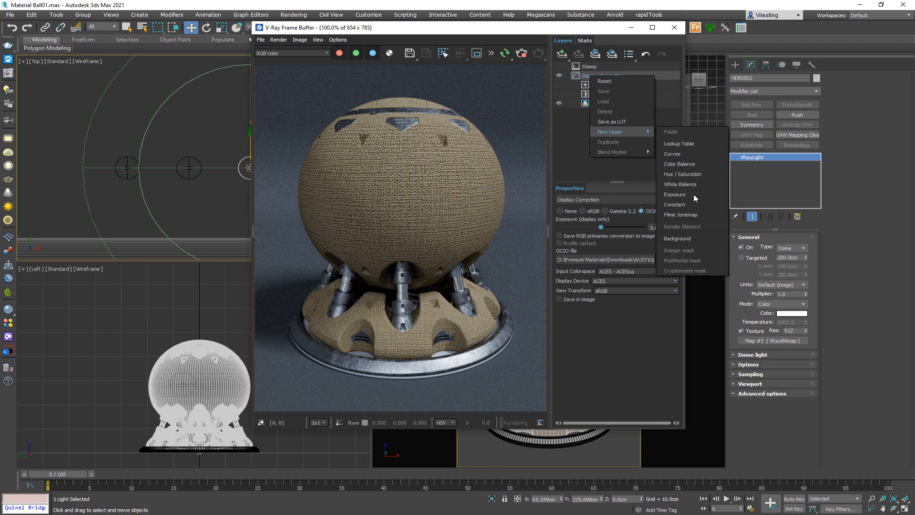
pyautogui.click(692, 215)
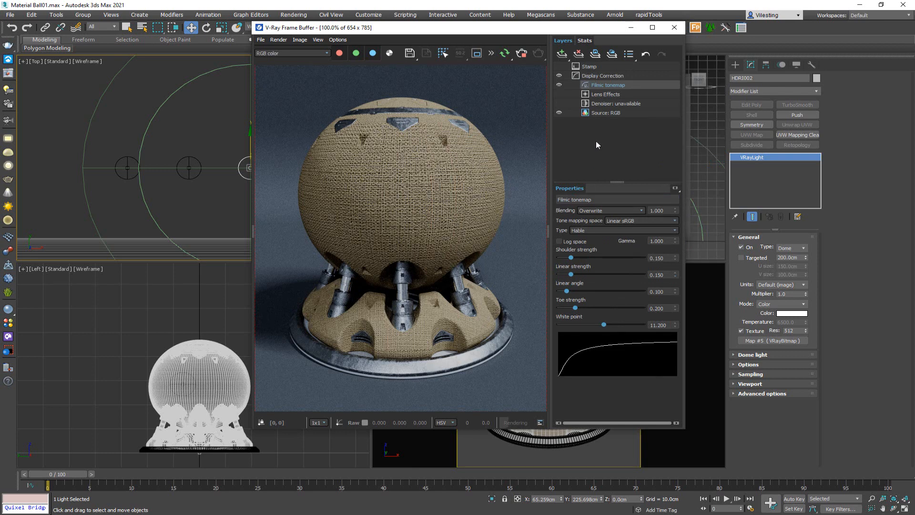
# Toggle Display Correction off and on for comparison, and delete the Filmic tonemap layer.
pyautogui.click(560, 76)
pyautogui.click(559, 77)
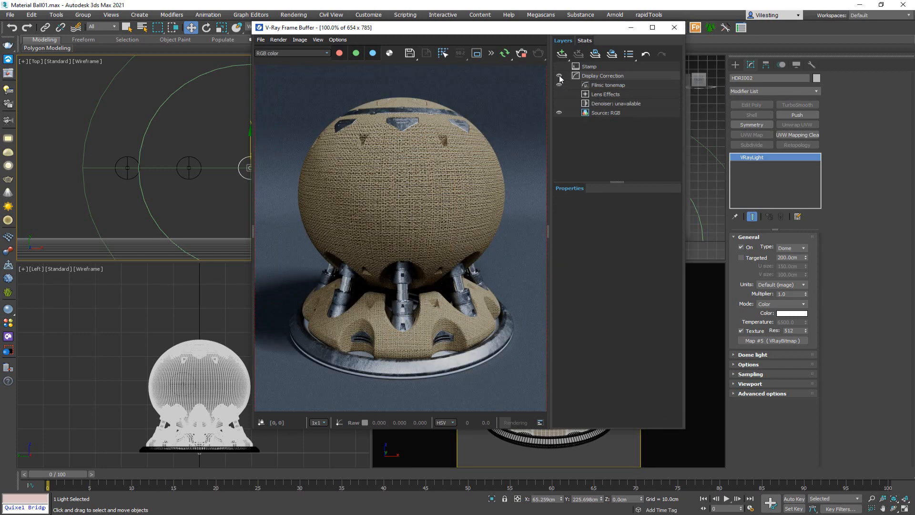
pyautogui.click(615, 86)
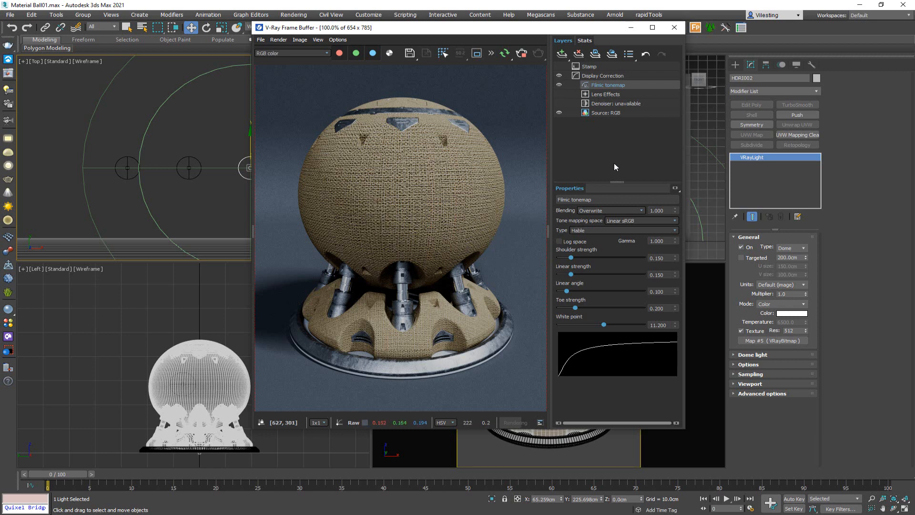
pyautogui.click(579, 53)
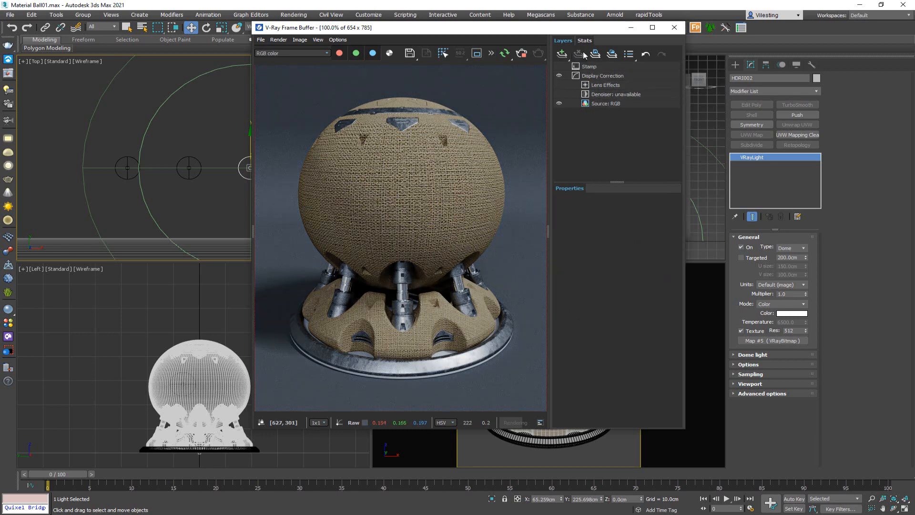